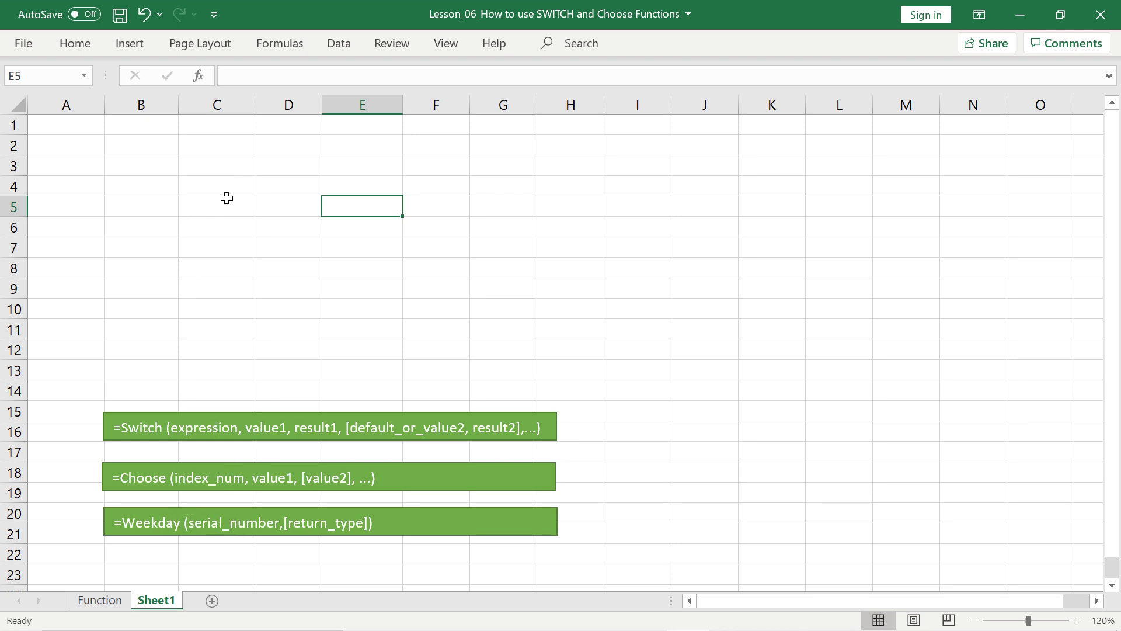
- Enter the headers Date in C4 and Result in D4
{"action": "left_click", "coordinate": [248, 191]}
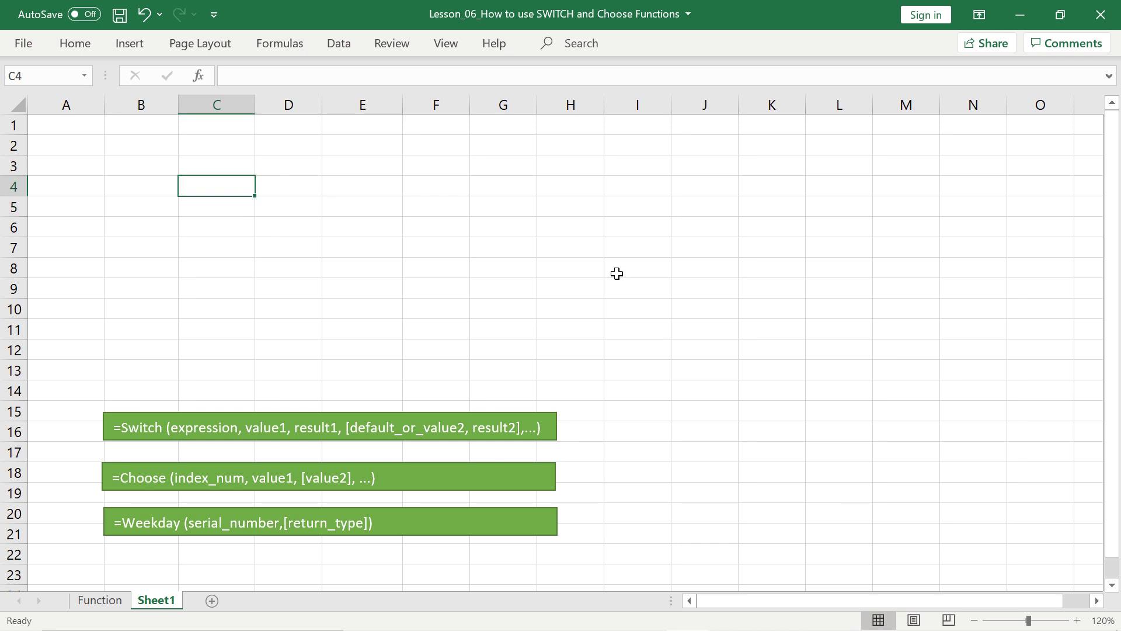
{"action": "type", "text": "Date"}
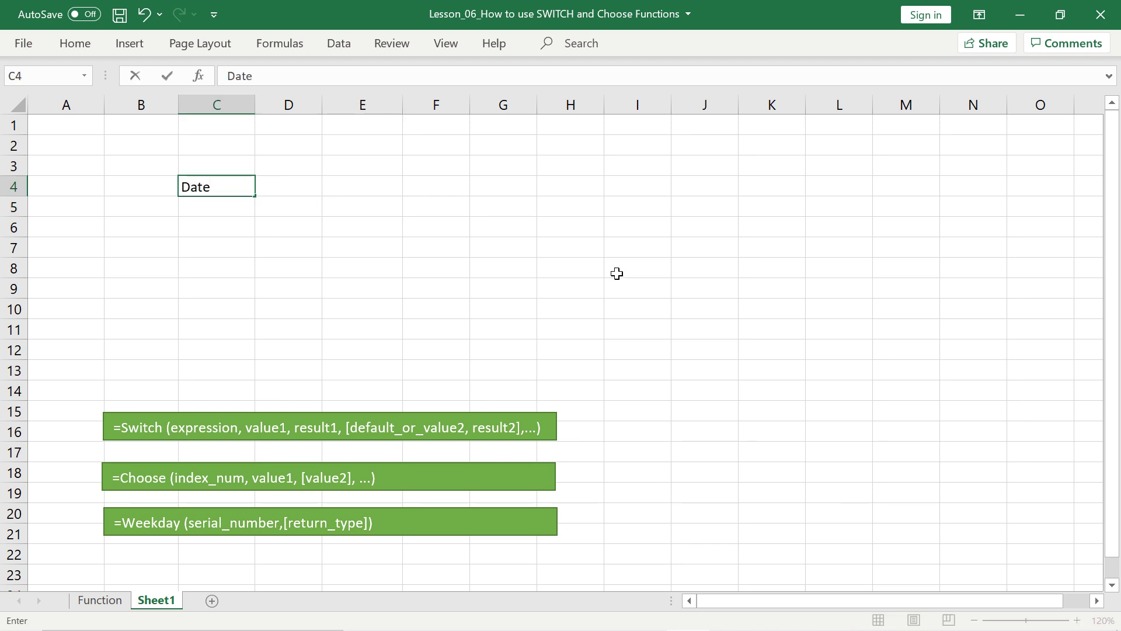
{"action": "key", "text": "Return"}
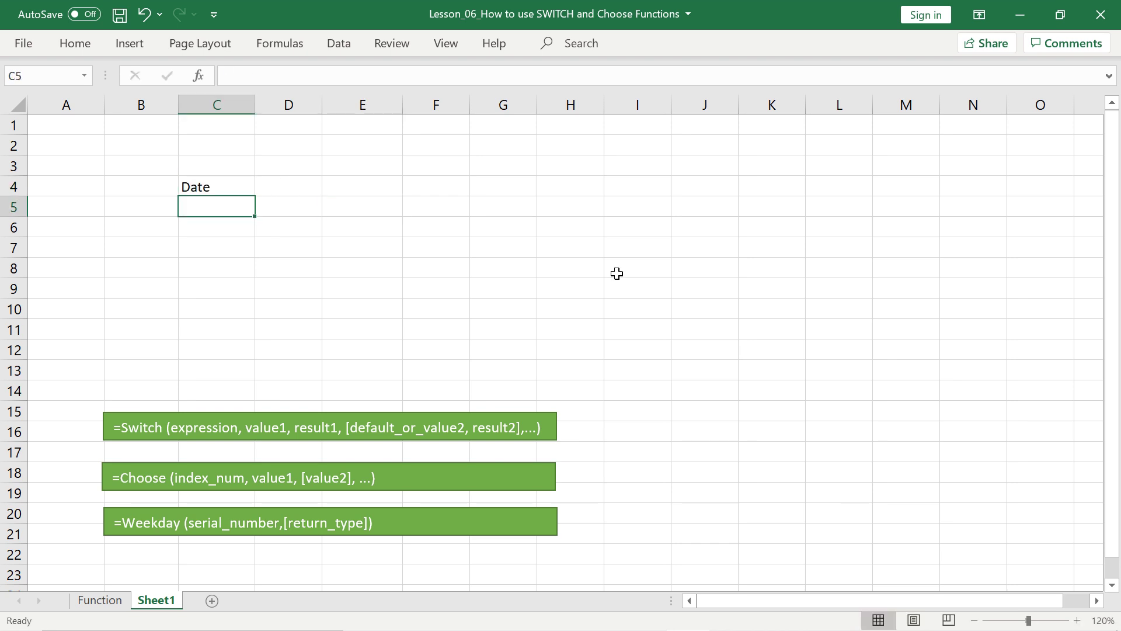
{"action": "key", "text": "Right"}
{"action": "key", "text": "Up"}
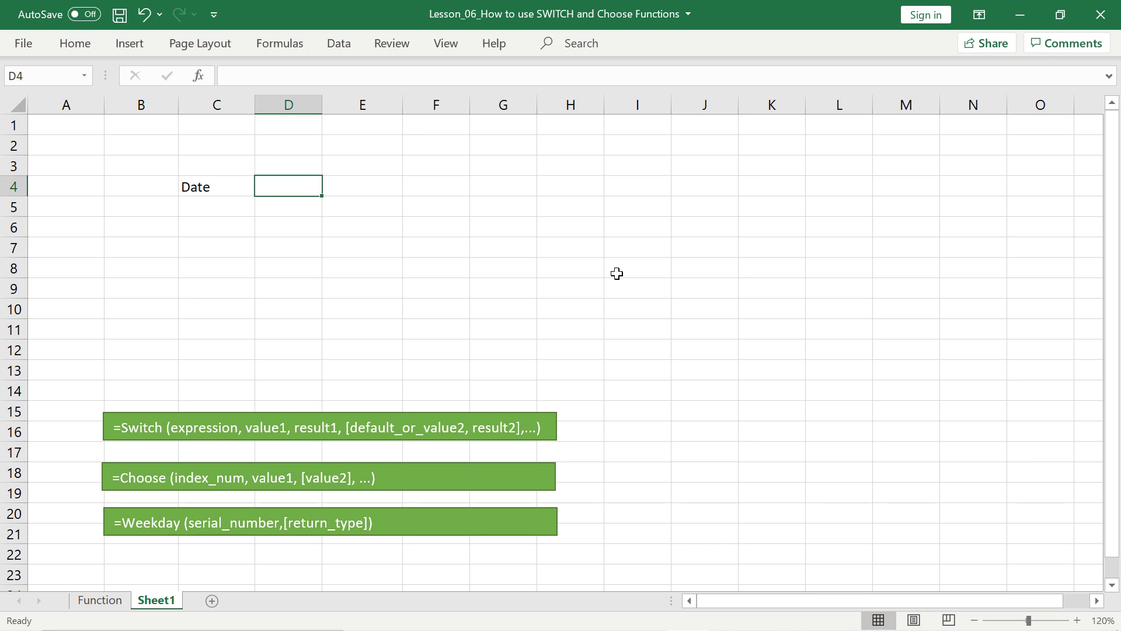
{"action": "type", "text": "Result"}
{"action": "key", "text": "Return"}
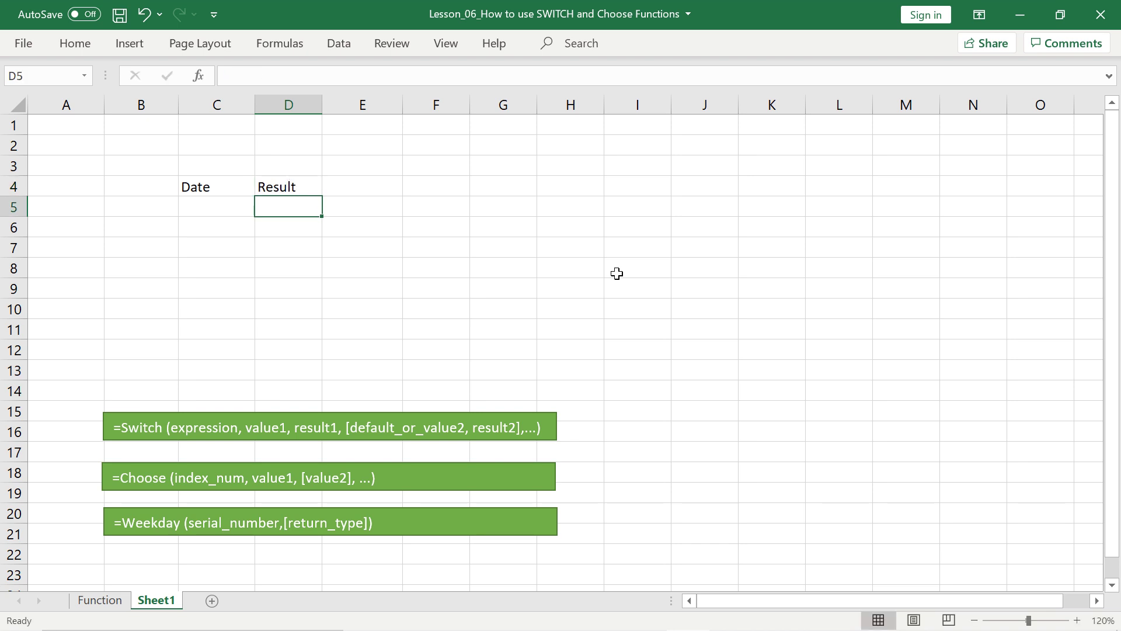
- Enter 10/2 in C5 and format it as a date showing the year (10-Feb-20)
{"action": "key", "text": "Left"}
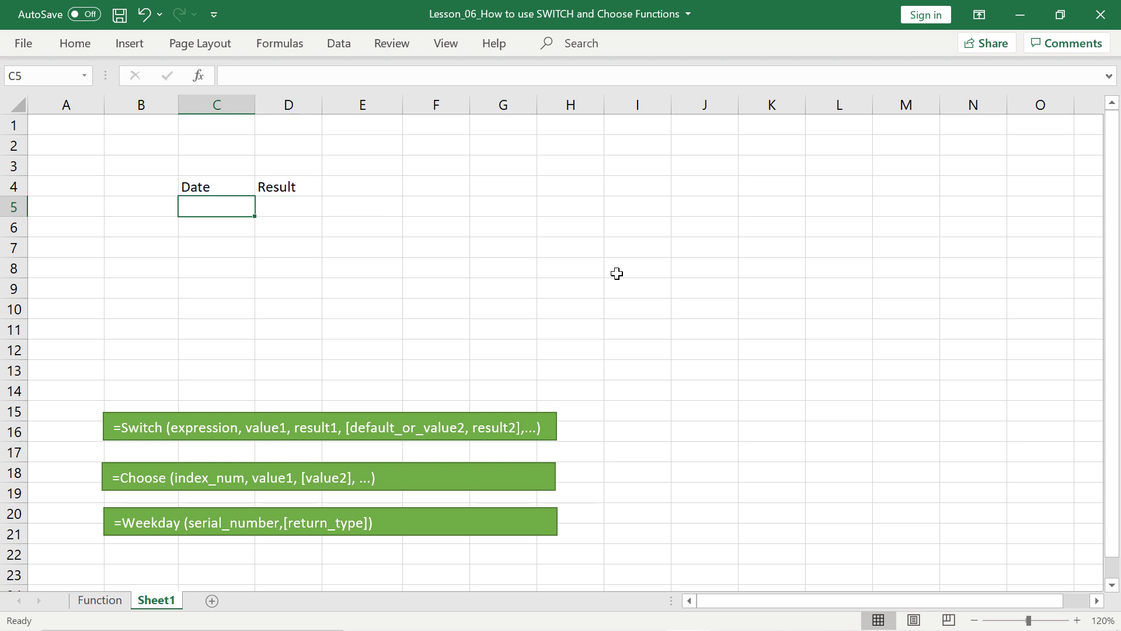
{"action": "type", "text": "10/2"}
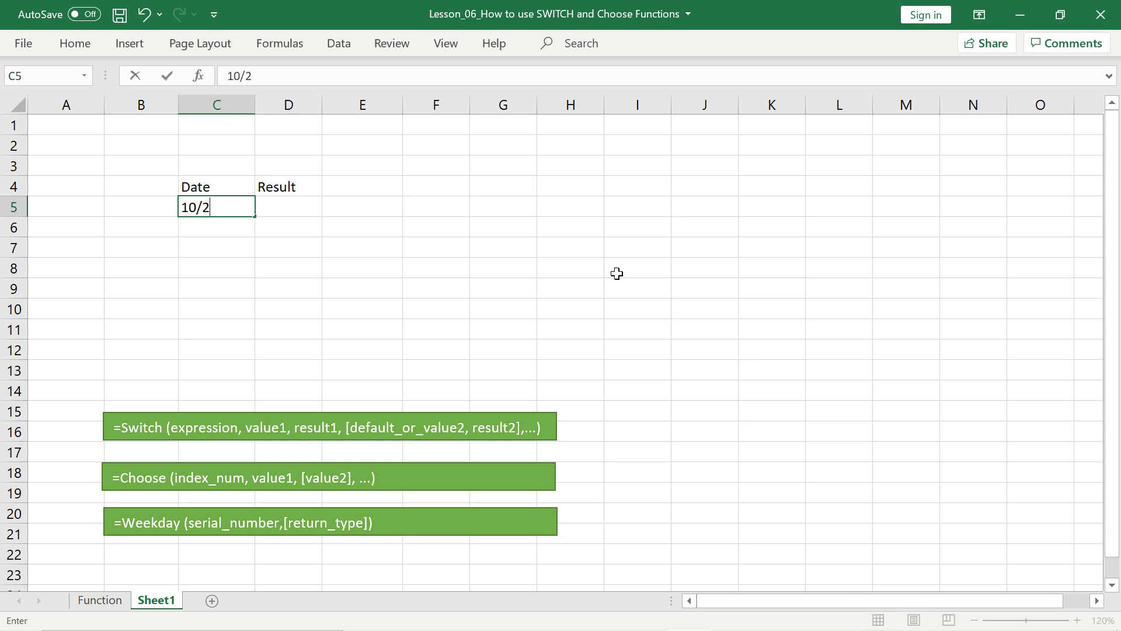
{"action": "key", "text": "Return"}
{"action": "key", "text": "Up"}
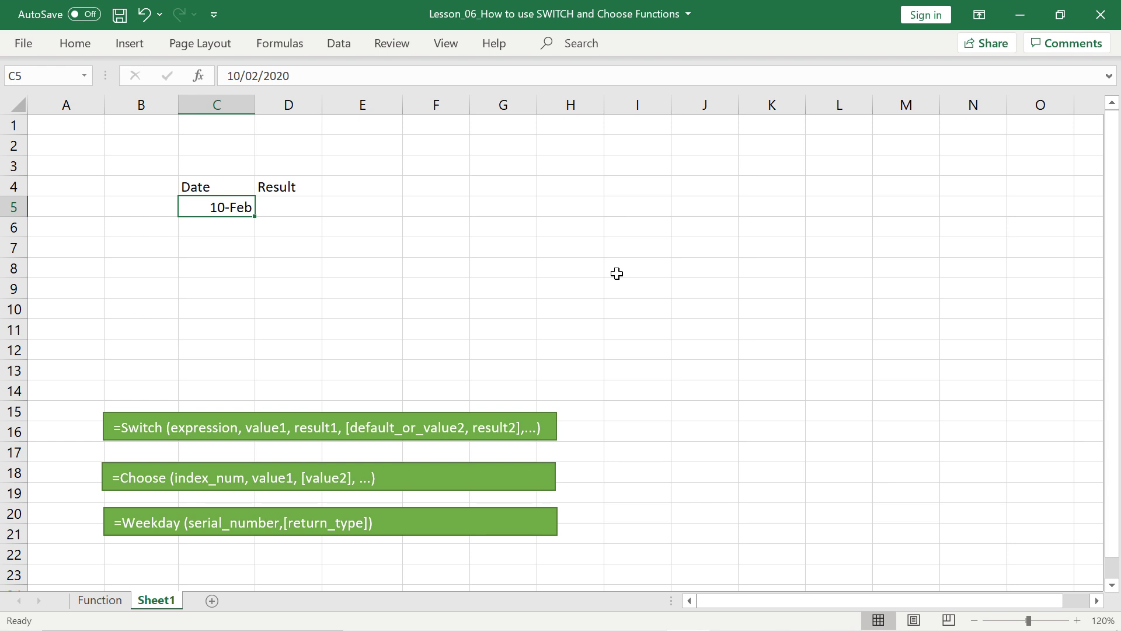
{"action": "key", "text": "ctrl+shift+3"}
- Enter =WEEKDAY(C5) in D5 so it returns 2 for 10-Feb-20
{"action": "key", "text": "Right"}
{"action": "type", "text": "="}
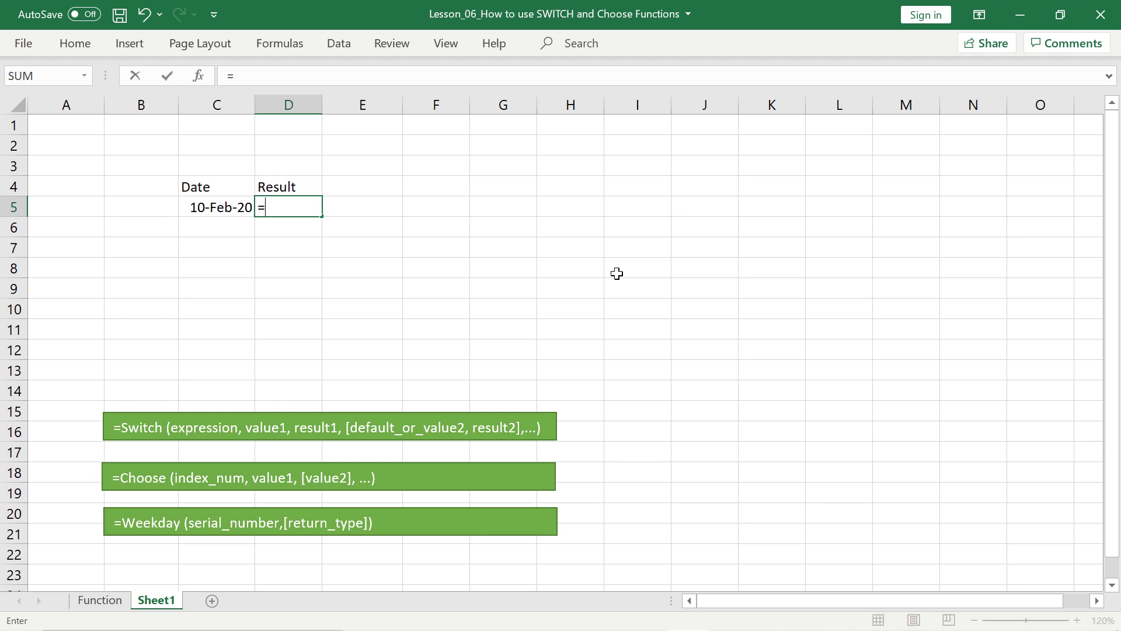
{"action": "type", "text": "week"}
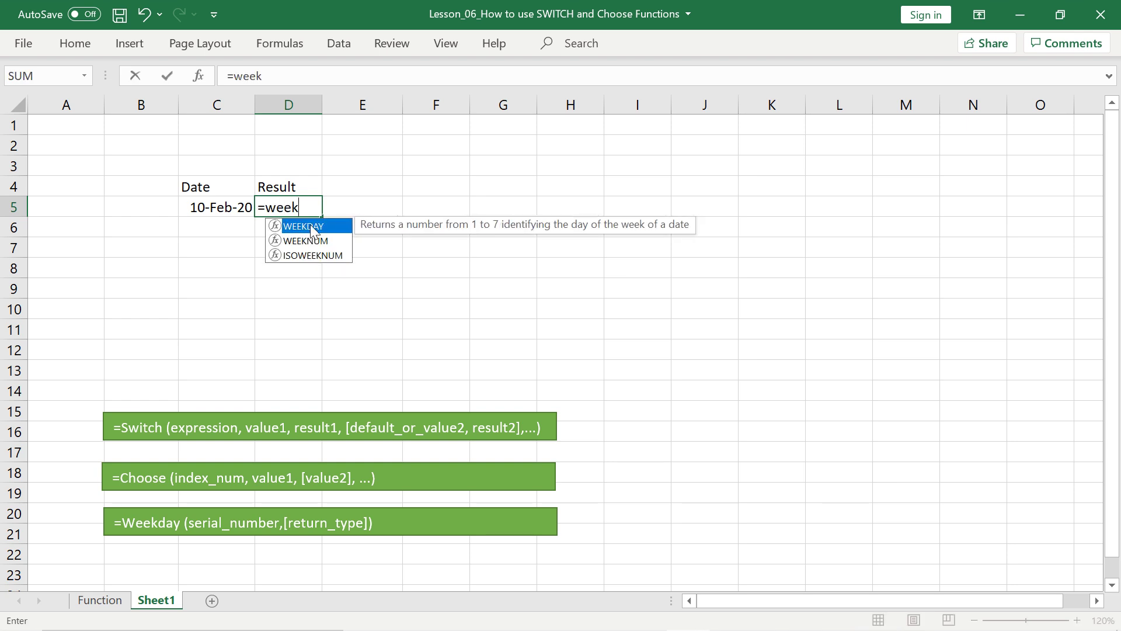
{"action": "key", "text": "Tab"}
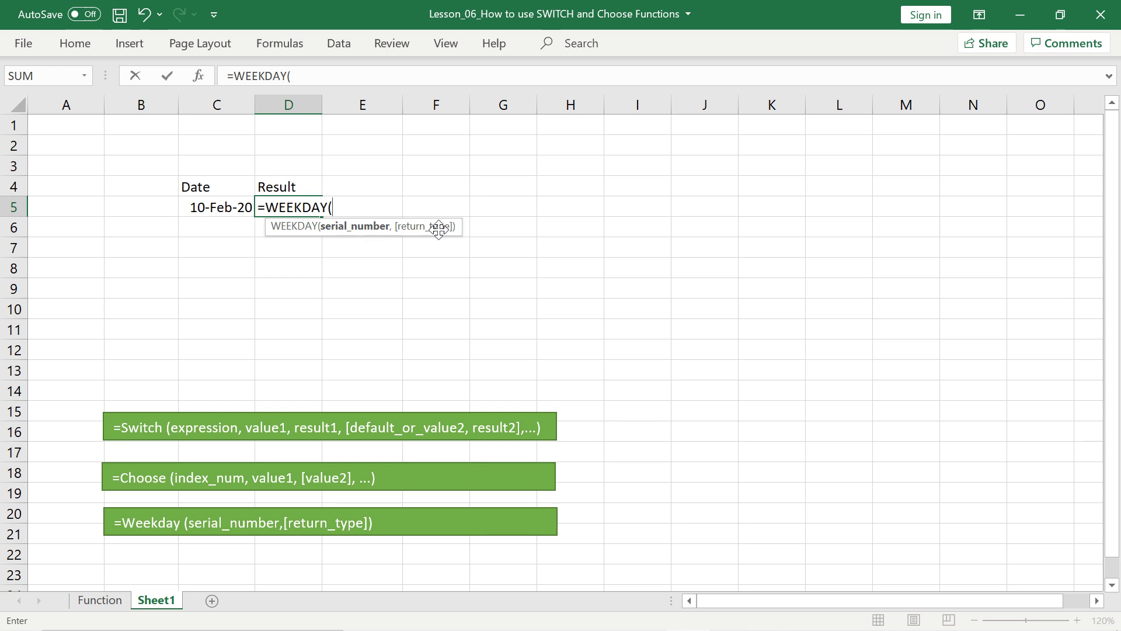
{"action": "left_click", "coordinate": [220, 206]}
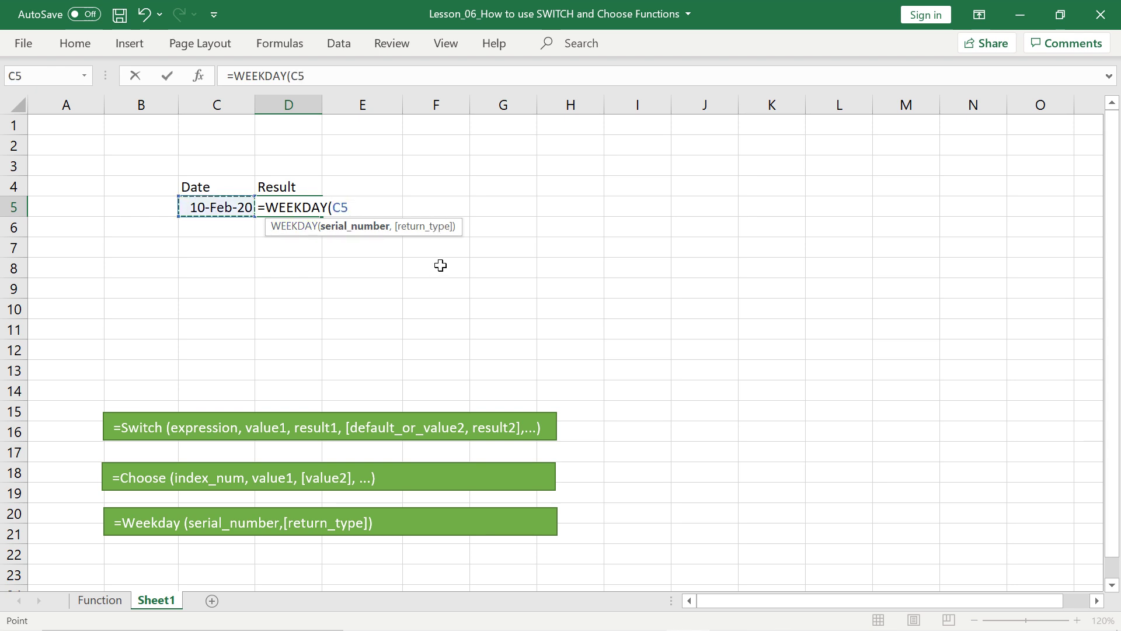
{"action": "type", "text": ","}
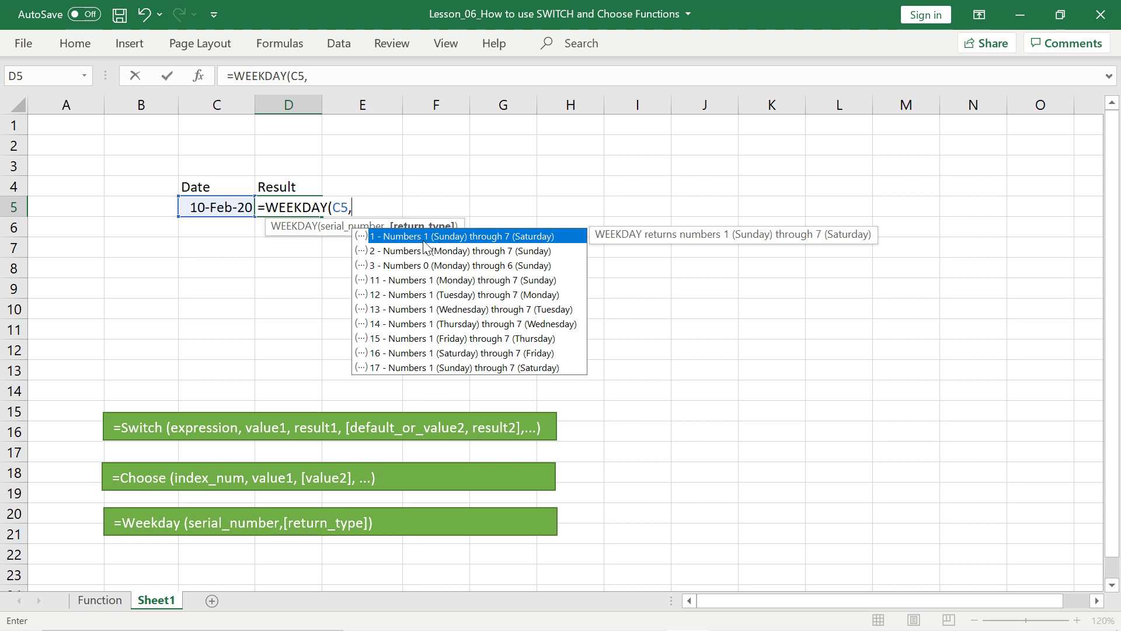
{"action": "key", "text": "BackSpace"}
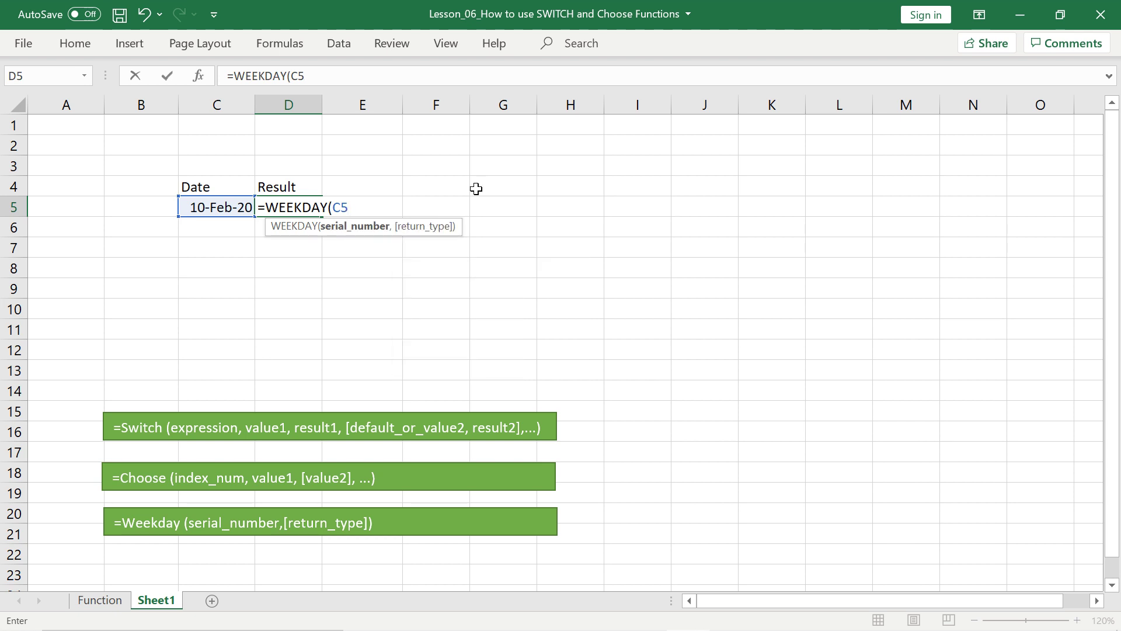
{"action": "type", "text": ")"}
{"action": "key", "text": "Return"}
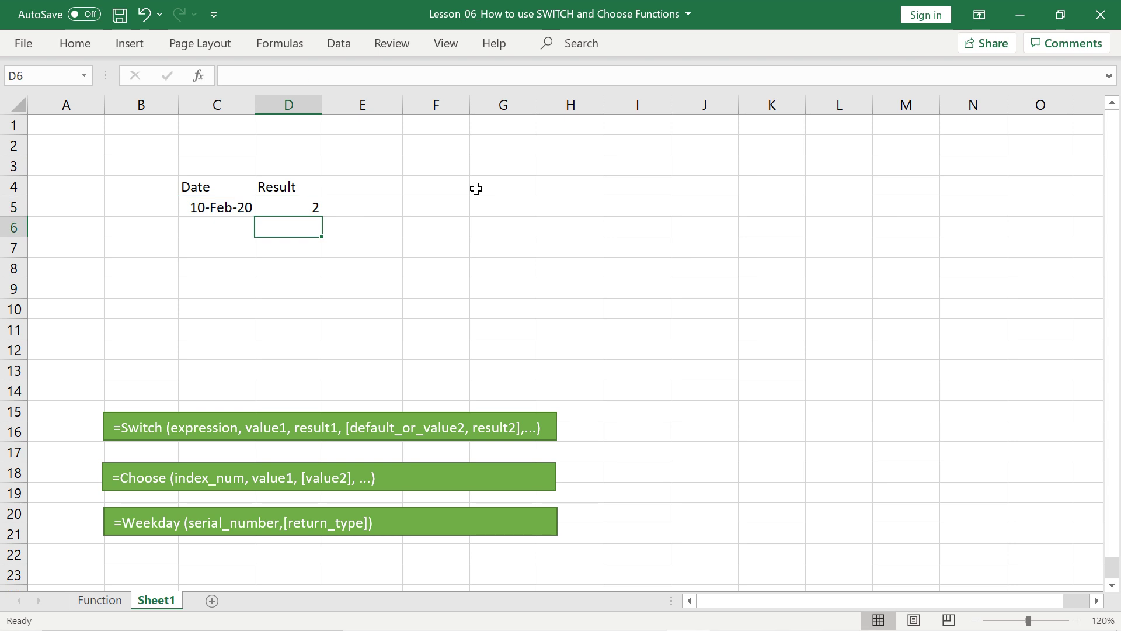
{"action": "key", "text": "Up"}
{"action": "key", "text": "Right"}
{"action": "key", "text": "Up"}
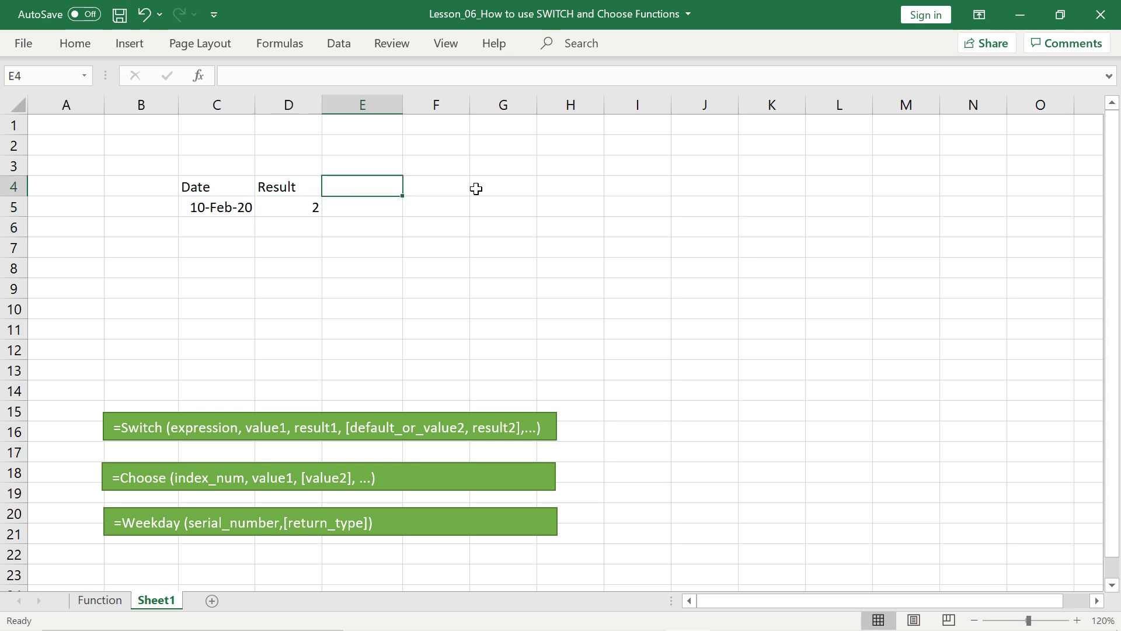
- Start =SWITCH(D5,1,"Sunday",2,"Monday",3,"Tuesday" in E5
{"action": "key", "text": "Down"}
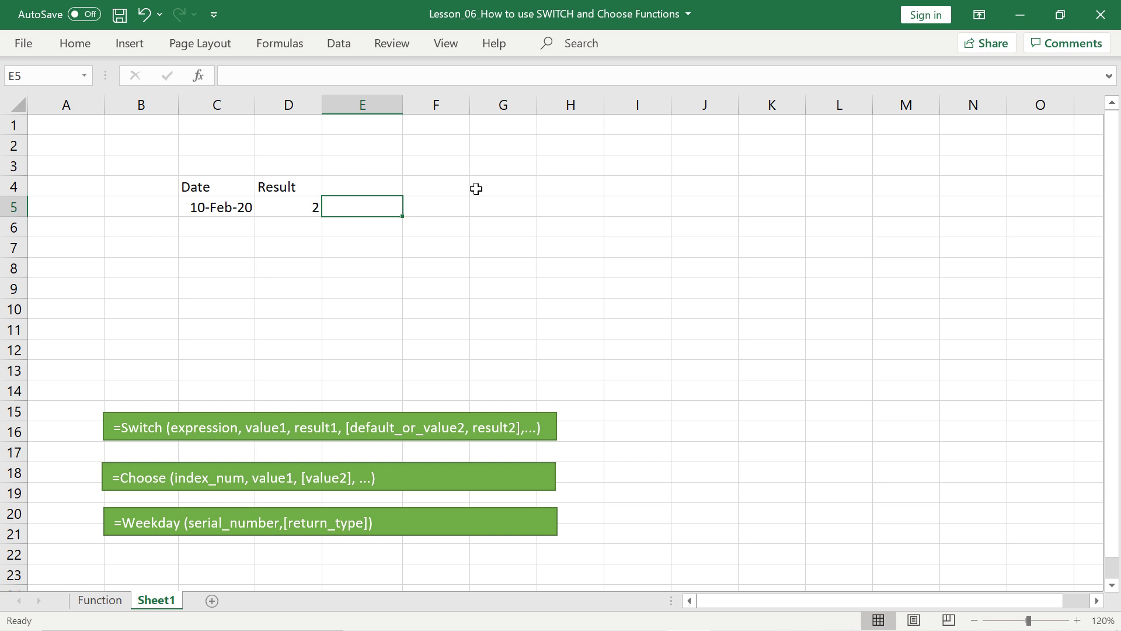
{"action": "type", "text": "=S"}
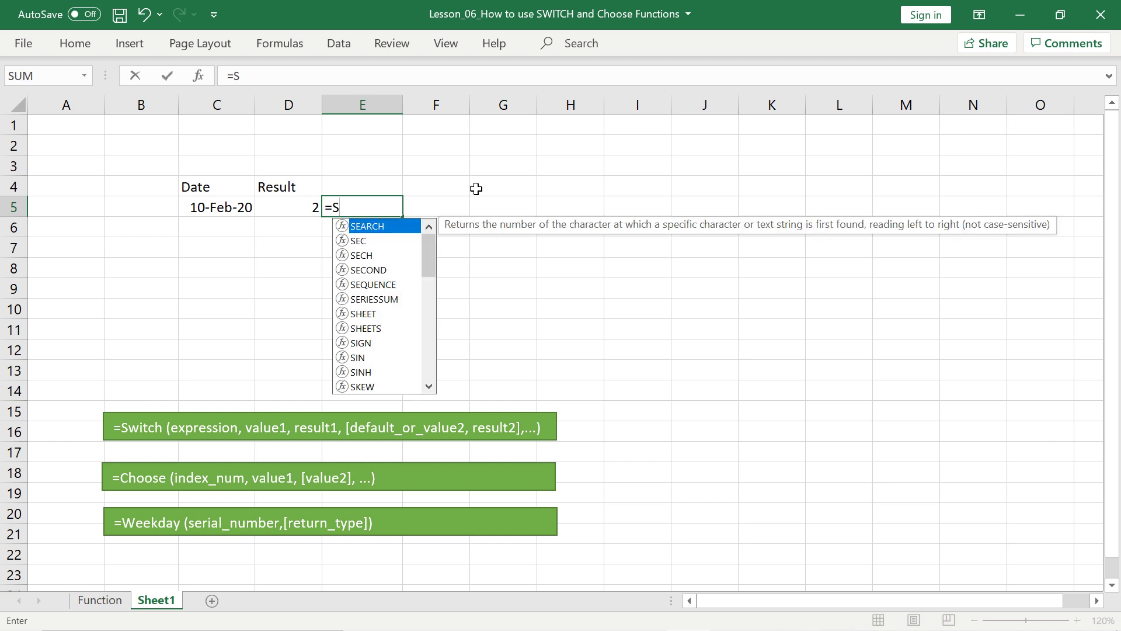
{"action": "type", "text": "witc"}
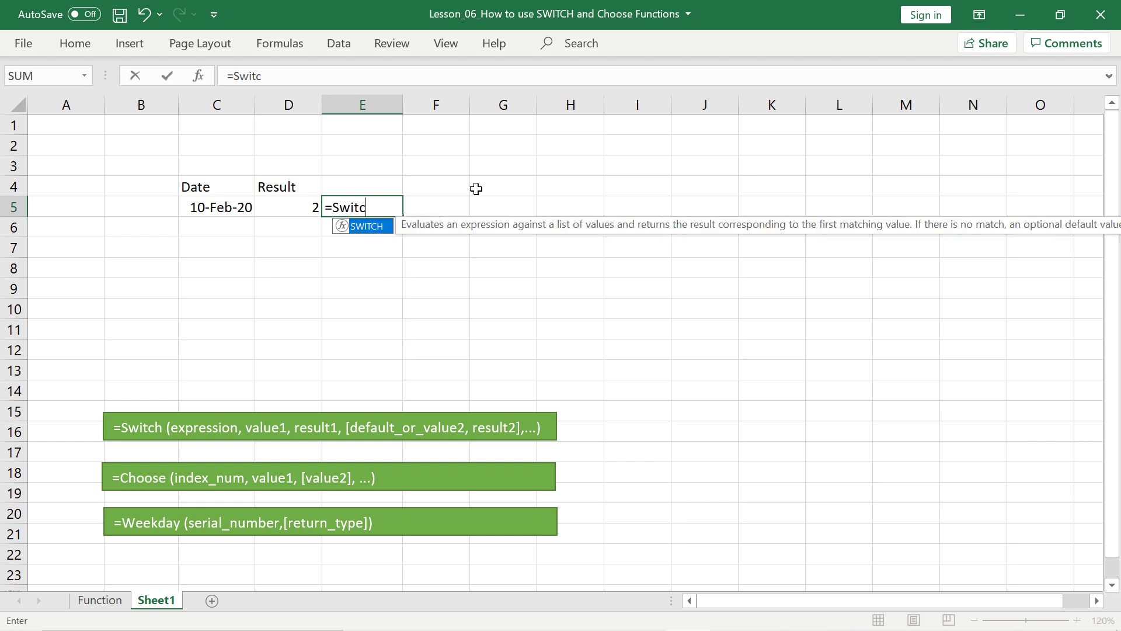
{"action": "type", "text": "h"}
{"action": "double_click", "coordinate": [366, 226]}
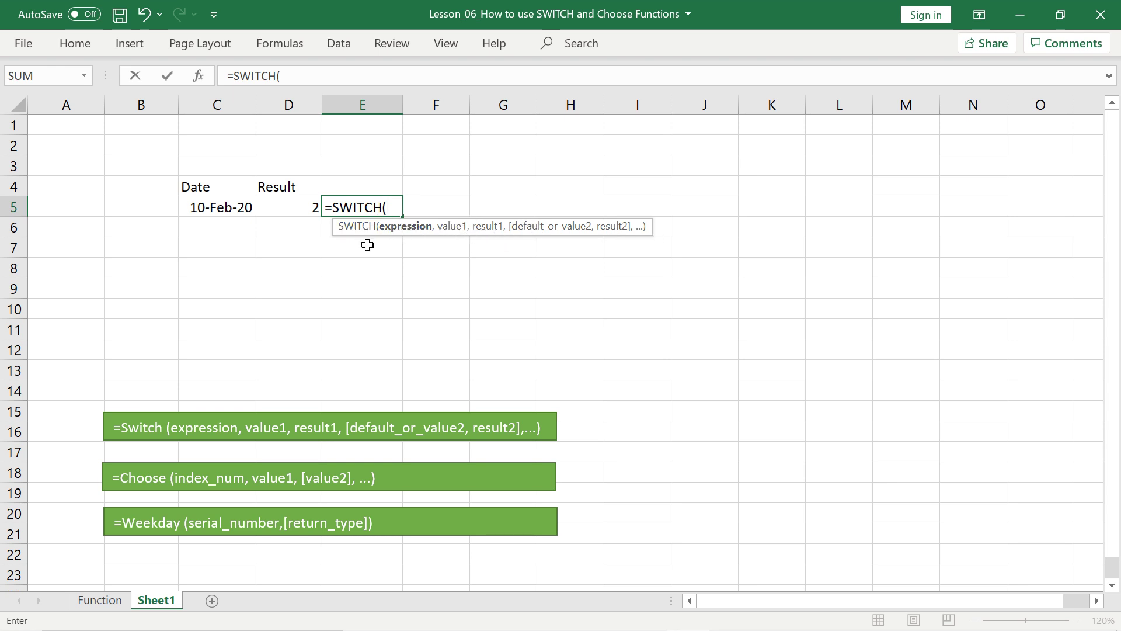
{"action": "left_click", "coordinate": [300, 207]}
{"action": "type", "text": ","}
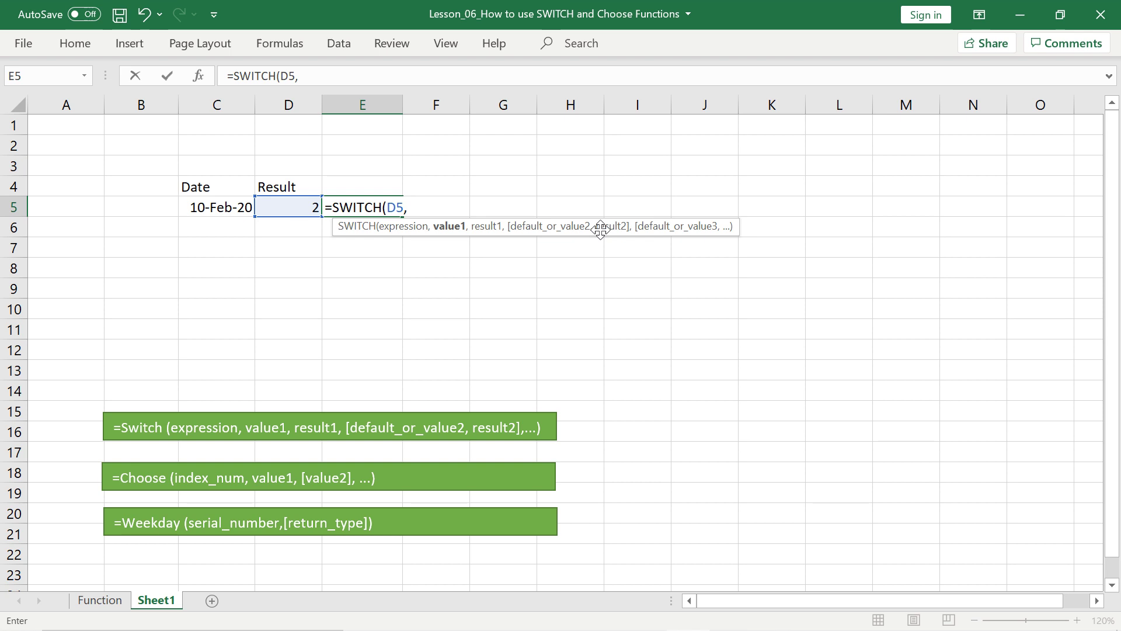
{"action": "type", "text": "1"}
{"action": "type", "text": ","}
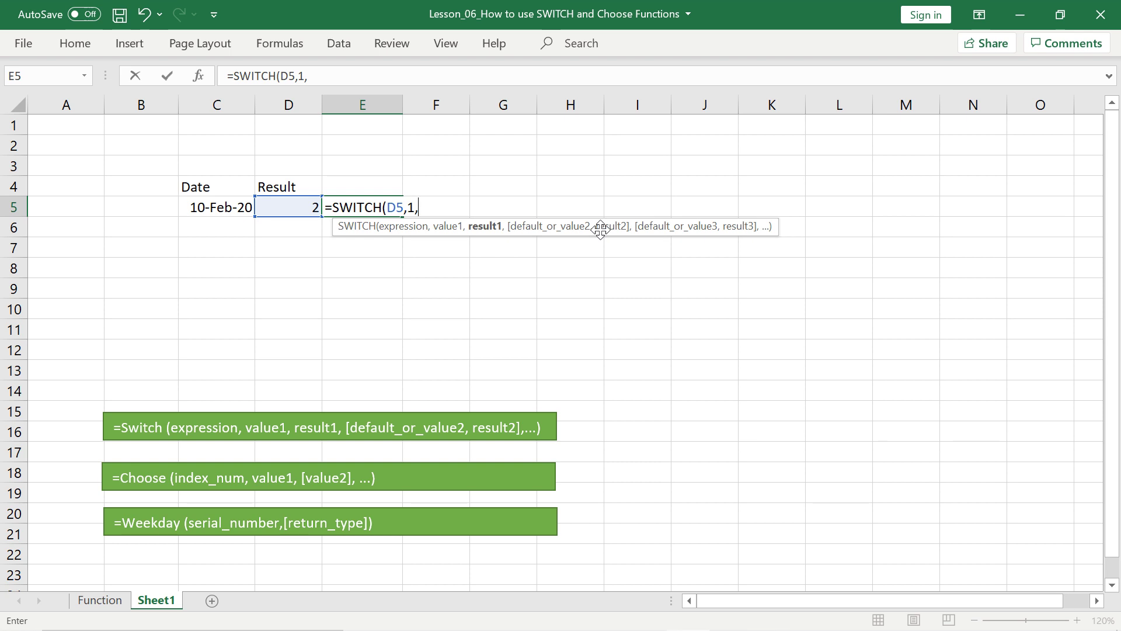
{"action": "type", "text": "\"Sunday\",2,"}
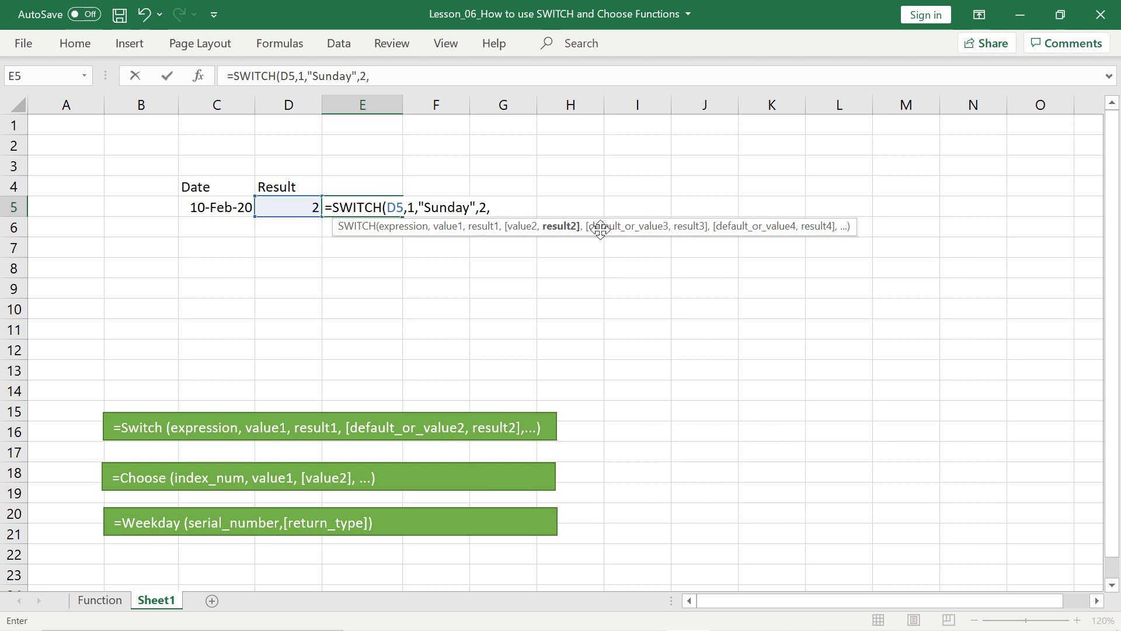
{"action": "type", "text": "\"Monday"}
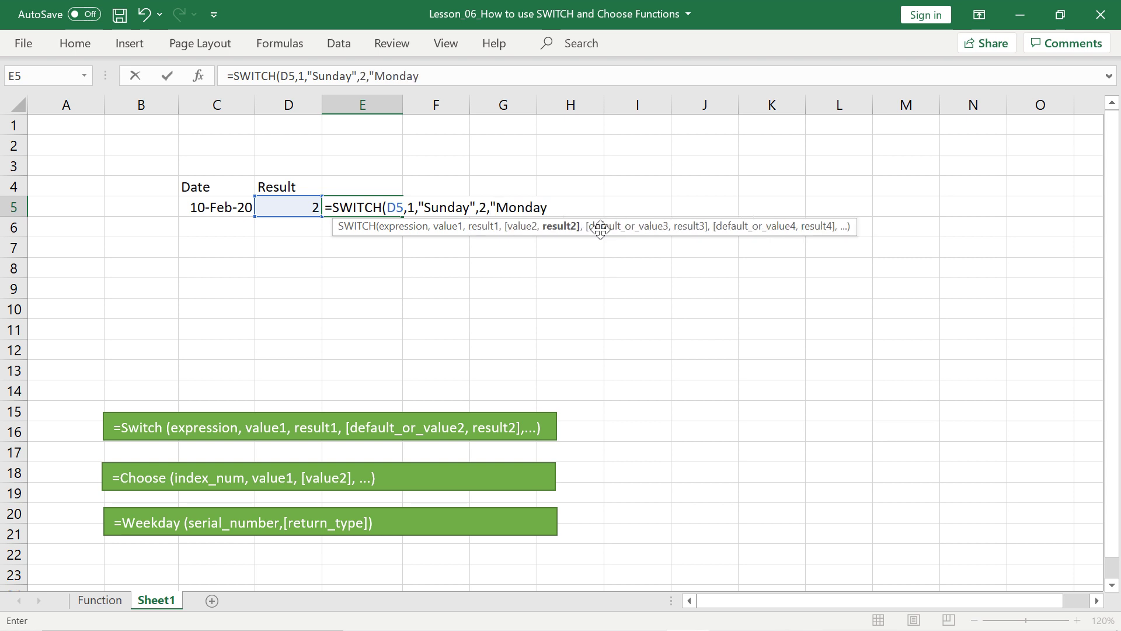
{"action": "type", "text": "\","}
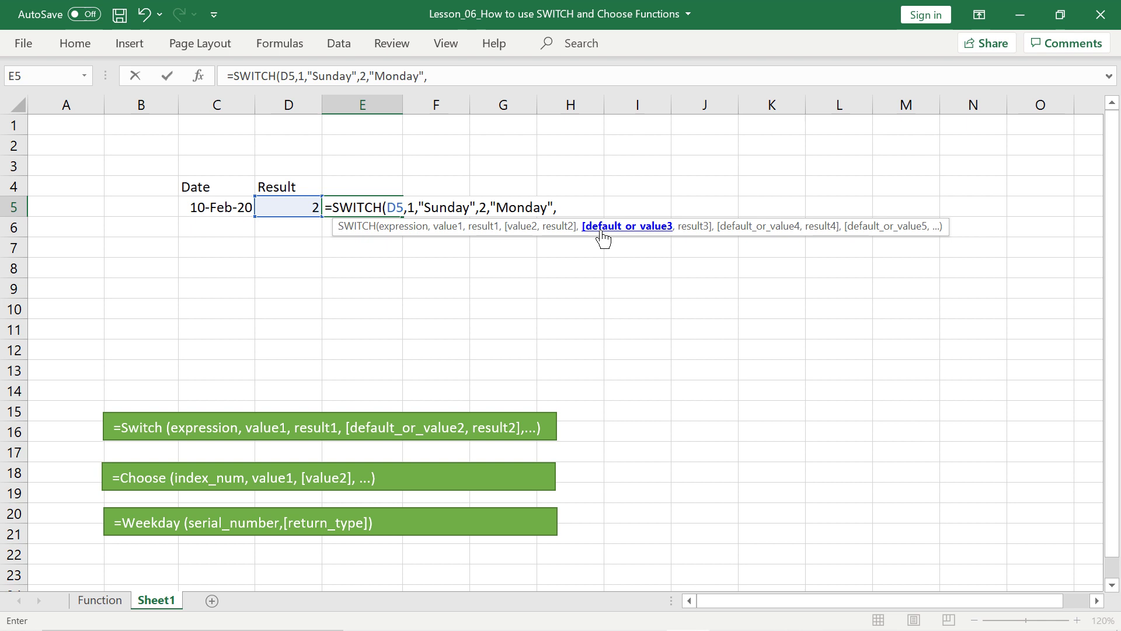
{"action": "type", "text": "3,"}
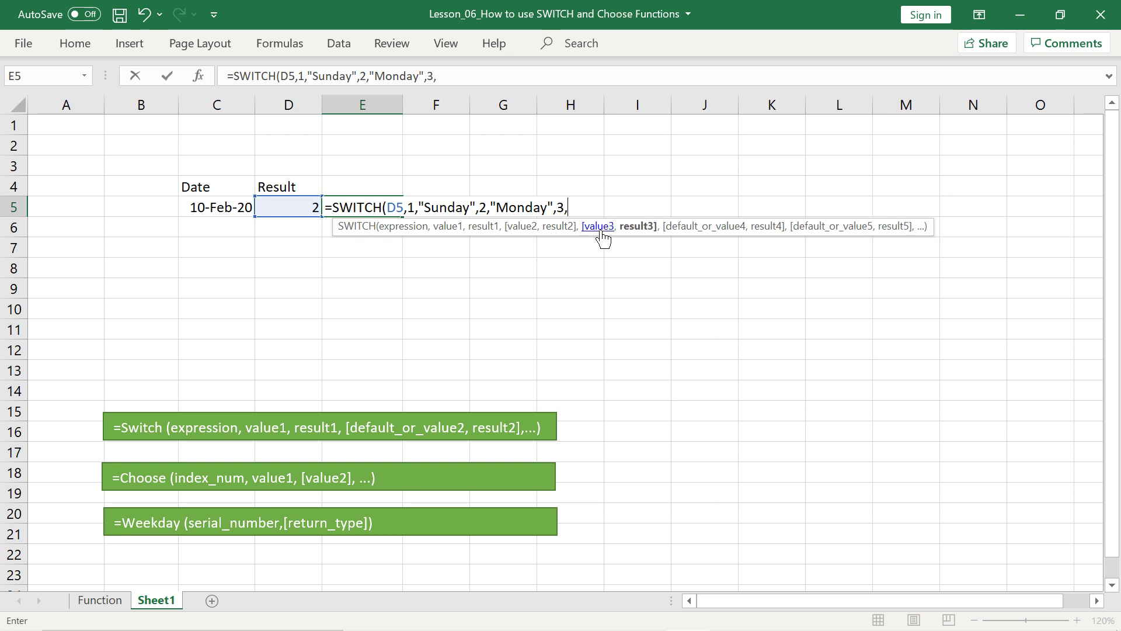
{"action": "type", "text": "\"T"}
{"action": "type", "text": "uesday"}
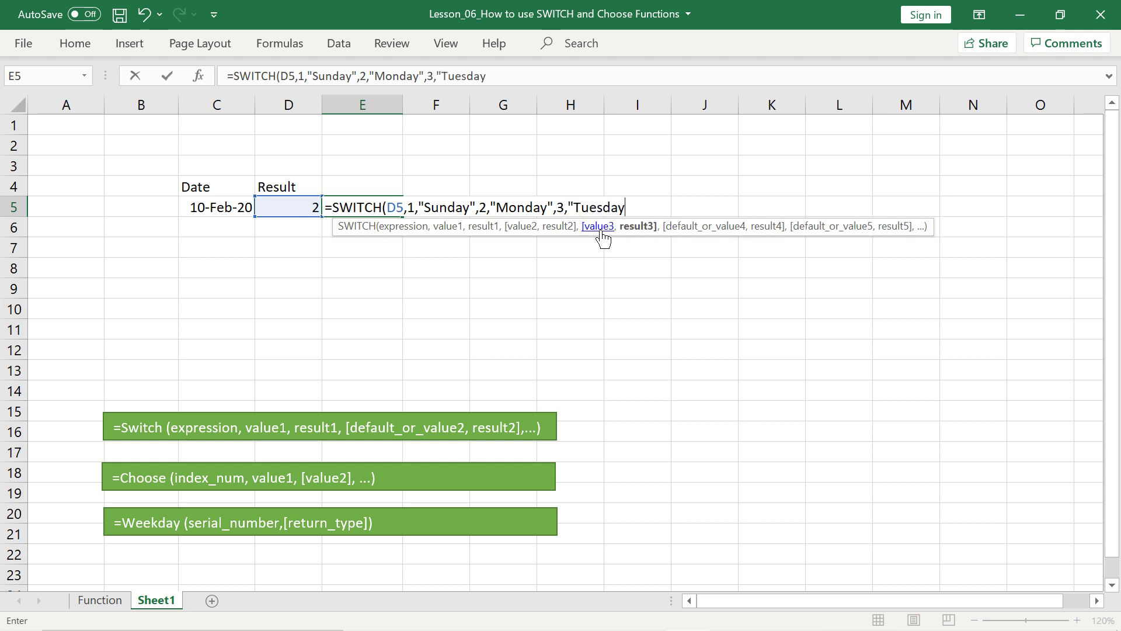
{"action": "type", "text": "\""}
- Add the 4,"Wednesday" pair to the SWITCH formula, fixing its missing comma and quote
{"action": "type", "text": ",4"}
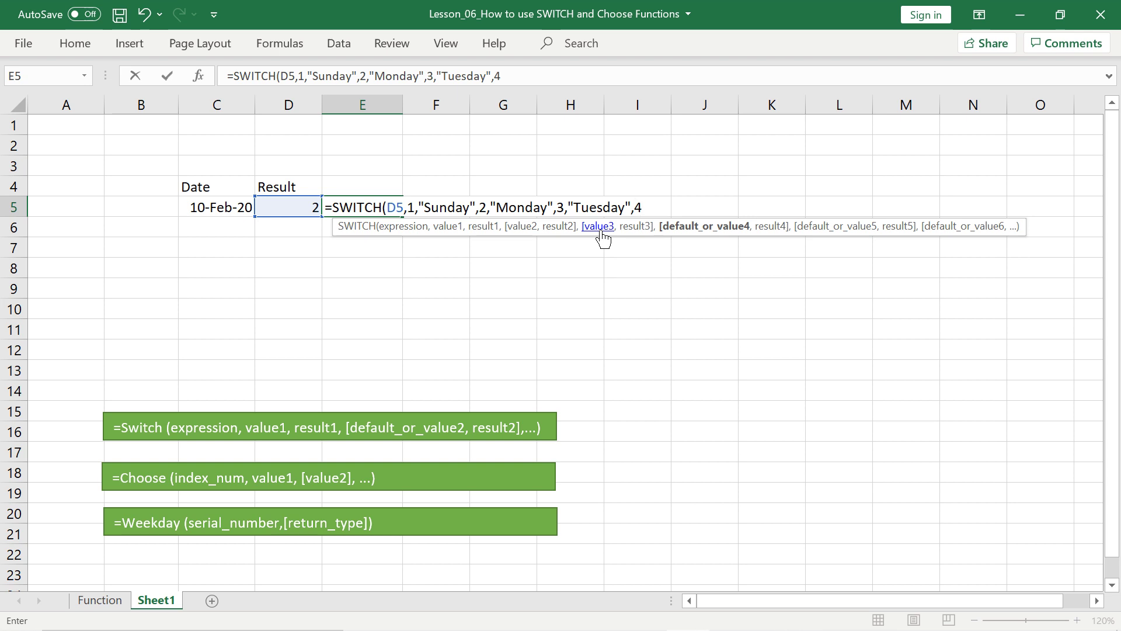
{"action": "type", "text": "\"W"}
{"action": "type", "text": "ednesda"}
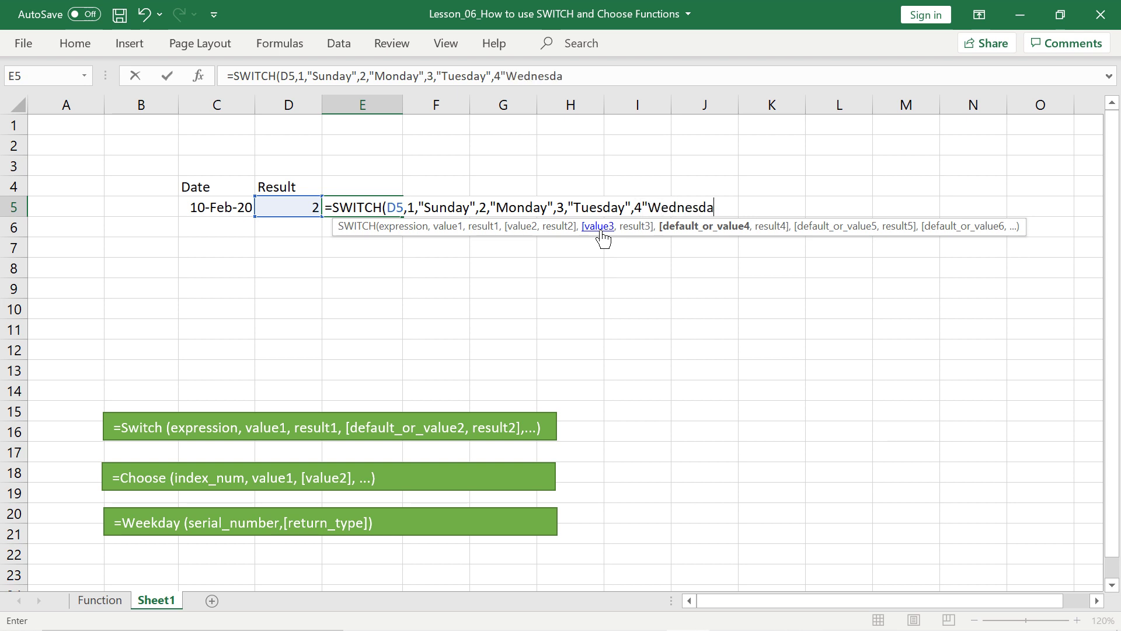
{"action": "type", "text": "y,"}
{"action": "left_click", "coordinate": [642, 207]}
{"action": "type", "text": ","}
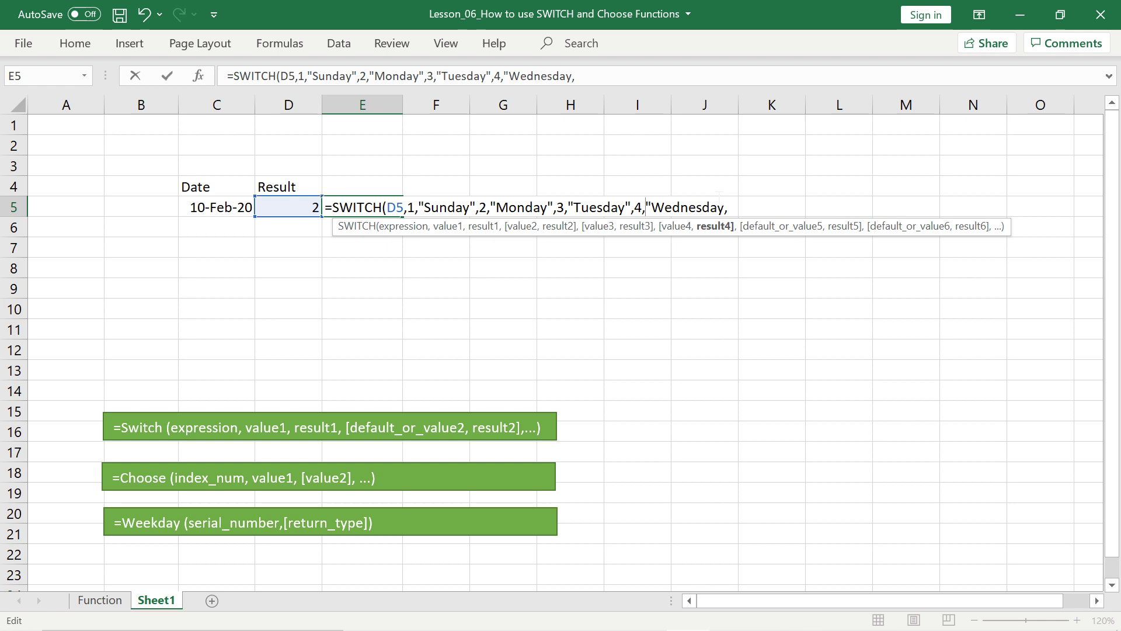
{"action": "left_click", "coordinate": [725, 207]}
{"action": "type", "text": "\""}
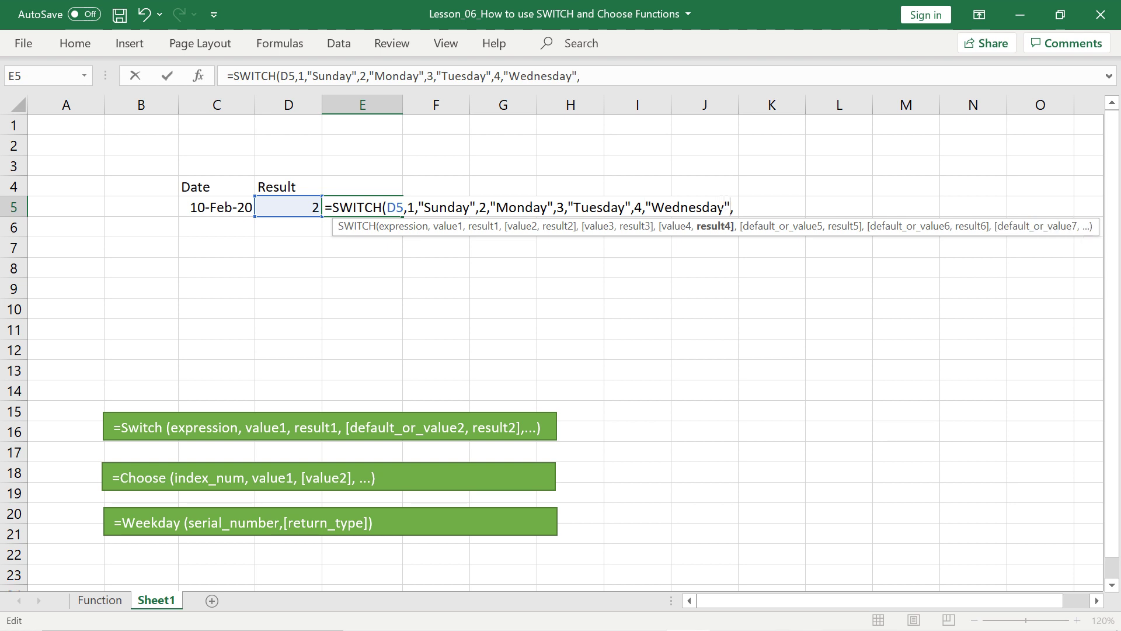
{"action": "key", "text": "End"}
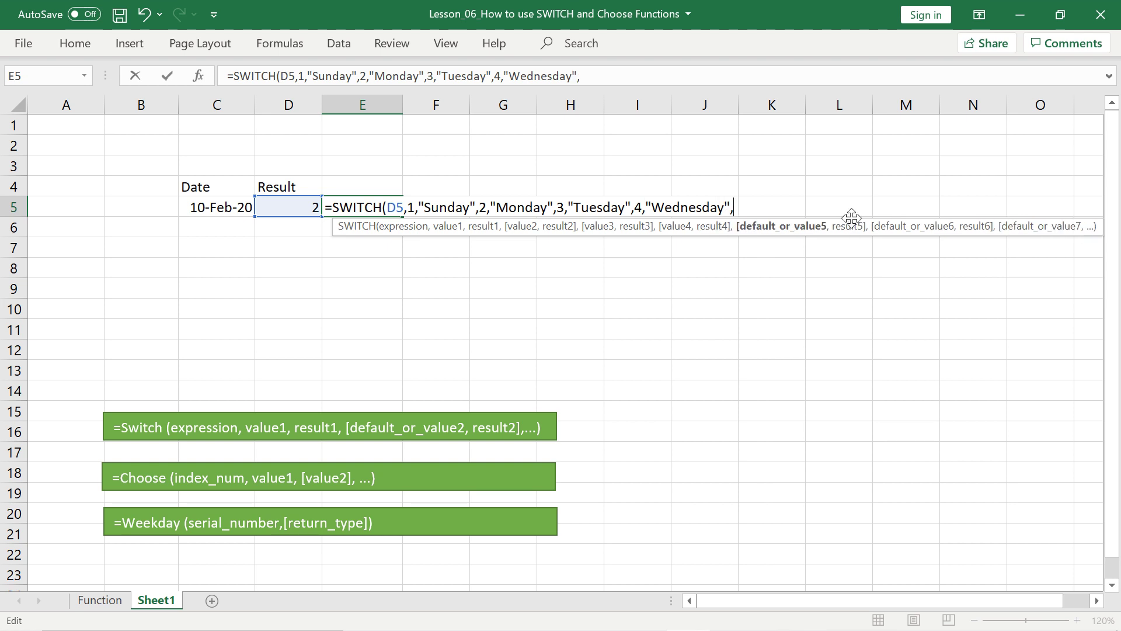
- Add 5 "Thursday", 6 "Friday" and 7 "Saturday", then close the SWITCH parenthesis
{"action": "type", "text": "5,\""}
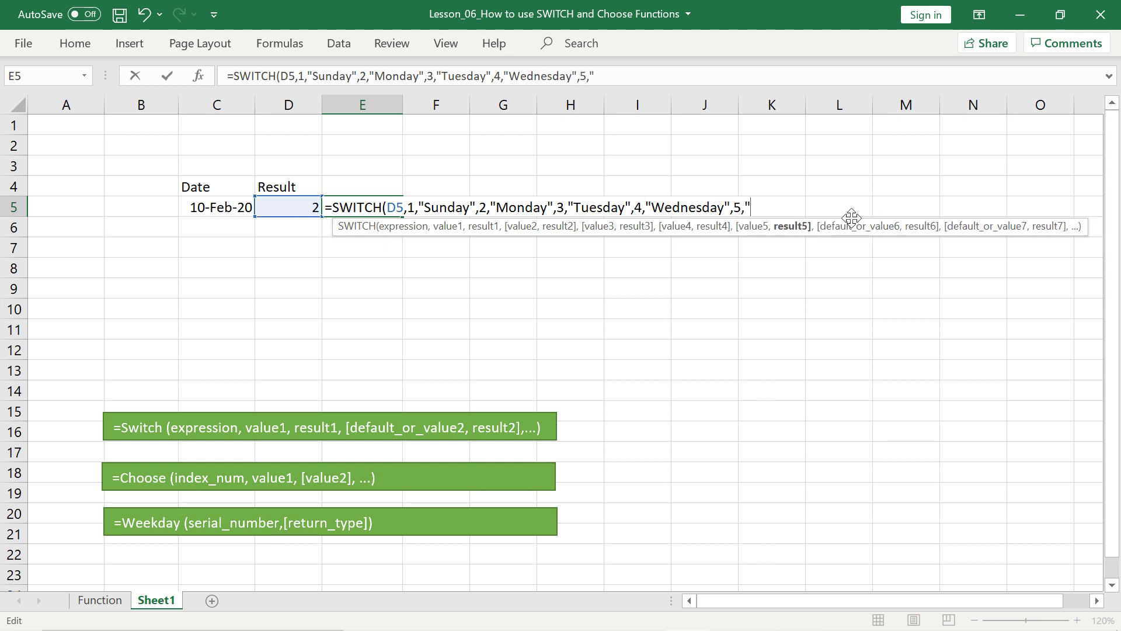
{"action": "type", "text": "Thursday"}
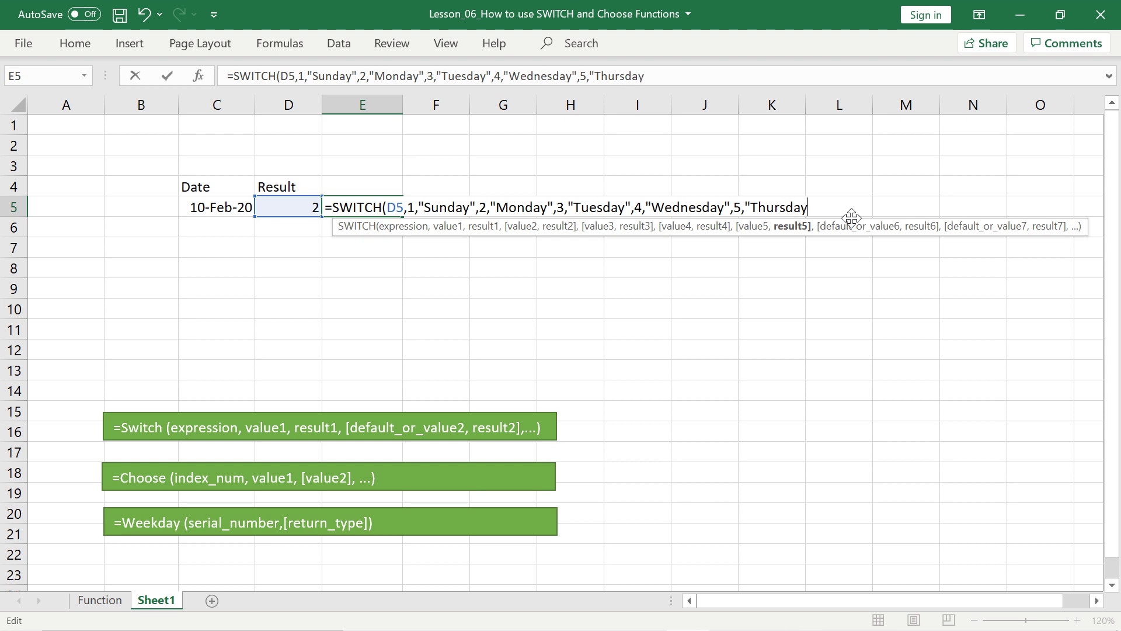
{"action": "type", "text": "\","}
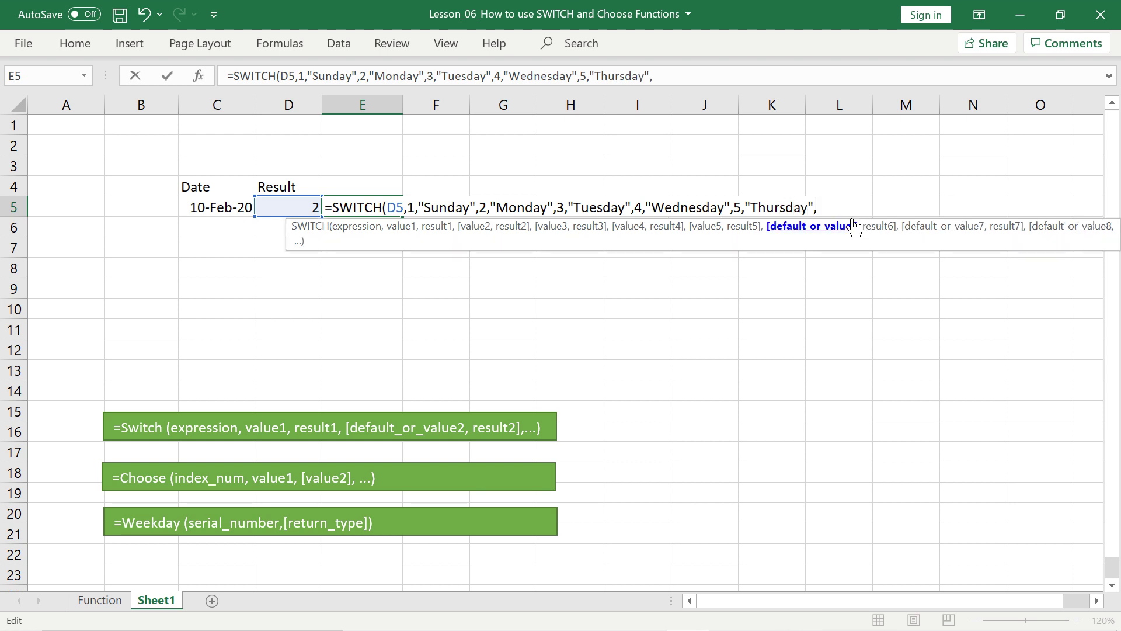
{"action": "type", "text": "6,"}
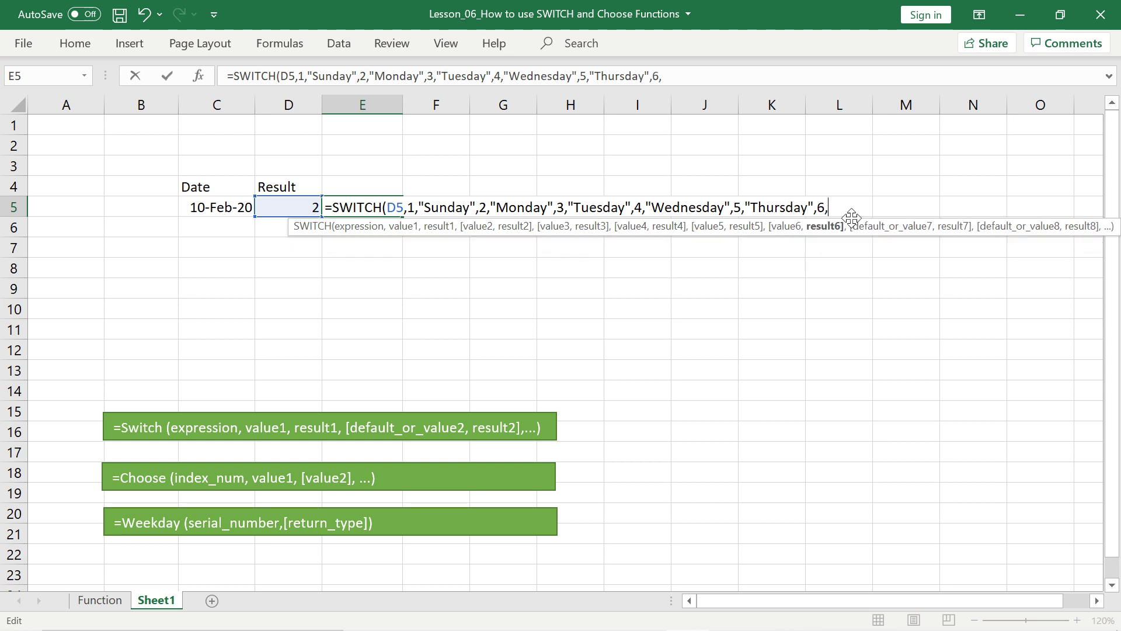
{"action": "type", "text": "\""}
{"action": "type", "text": "T"}
{"action": "key", "text": "BackSpace"}
{"action": "type", "text": "Frid"}
{"action": "type", "text": "ay\","}
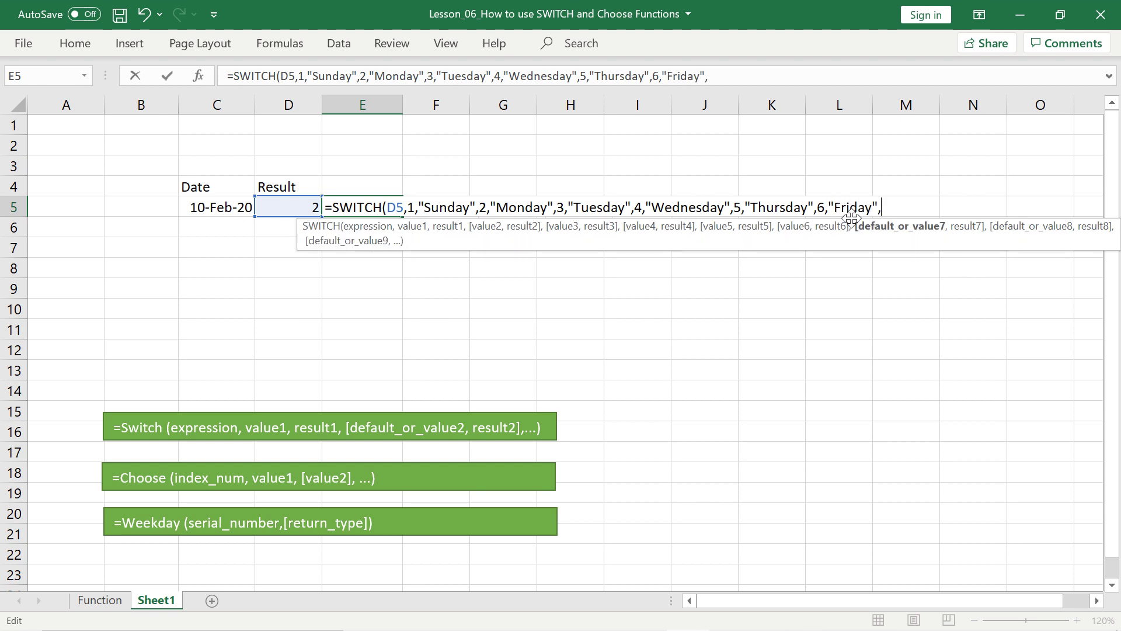
{"action": "type", "text": "7"}
{"action": "type", "text": "\"S"}
{"action": "key", "text": "BackSpace"}
{"action": "key", "text": "BackSpace"}
{"action": "type", "text": ","}
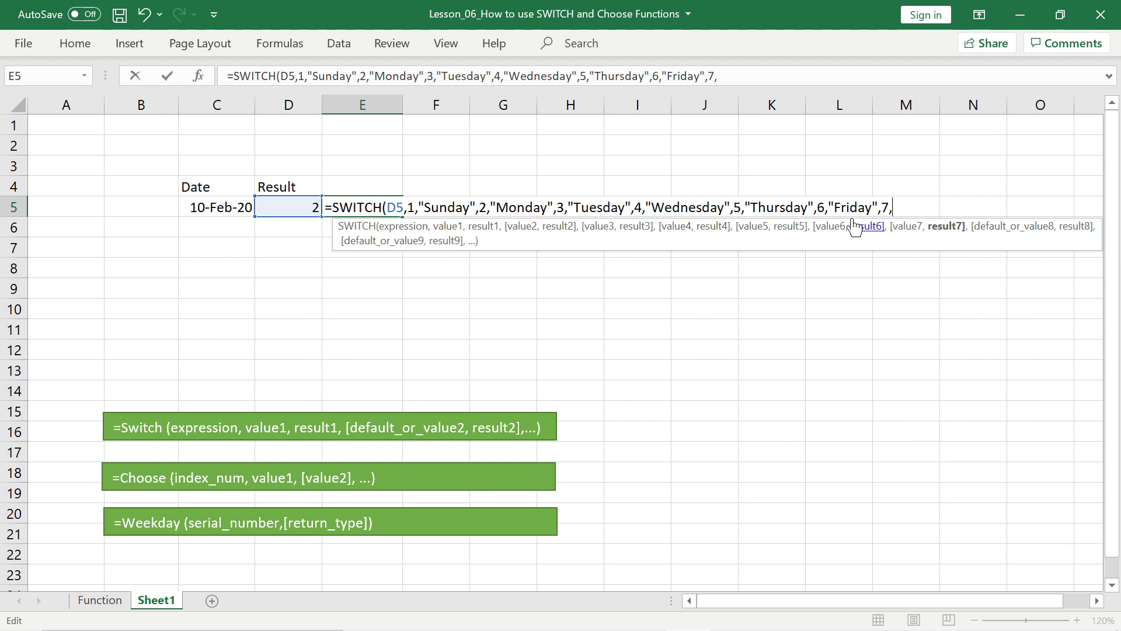
{"action": "type", "text": "Sat"}
{"action": "key", "text": "BackSpace"}
{"action": "key", "text": "BackSpace"}
{"action": "key", "text": "BackSpace"}
{"action": "type", "text": "\"Satur"}
{"action": "type", "text": "day\")"}
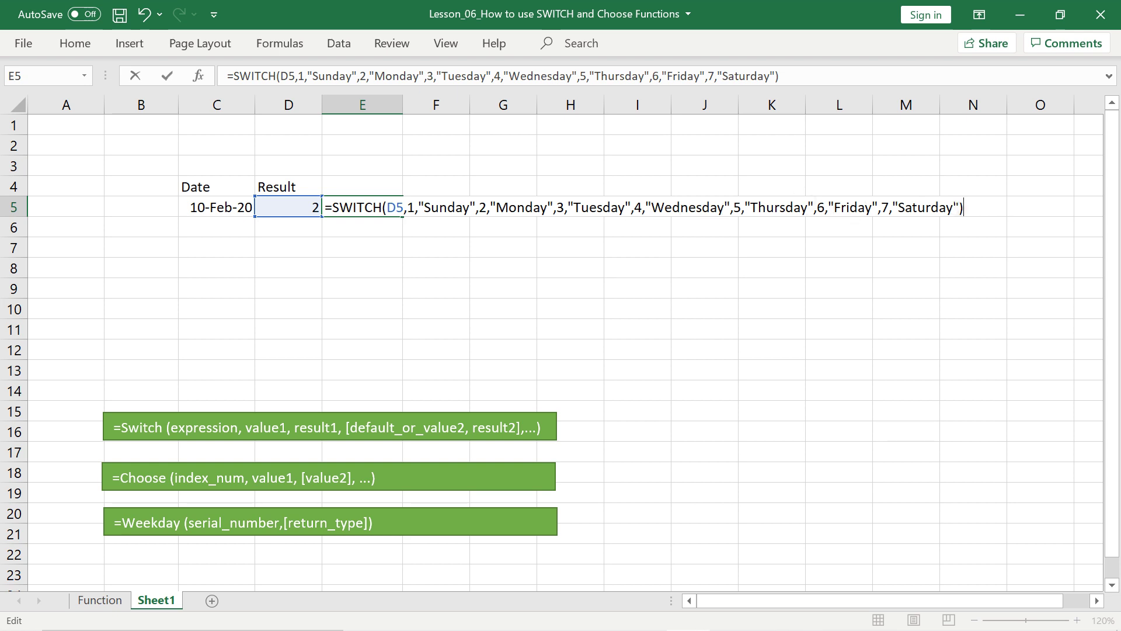
- Commit the SWITCH formula so E5 shows Monday, then check C5:E5
{"action": "key", "text": "Return"}
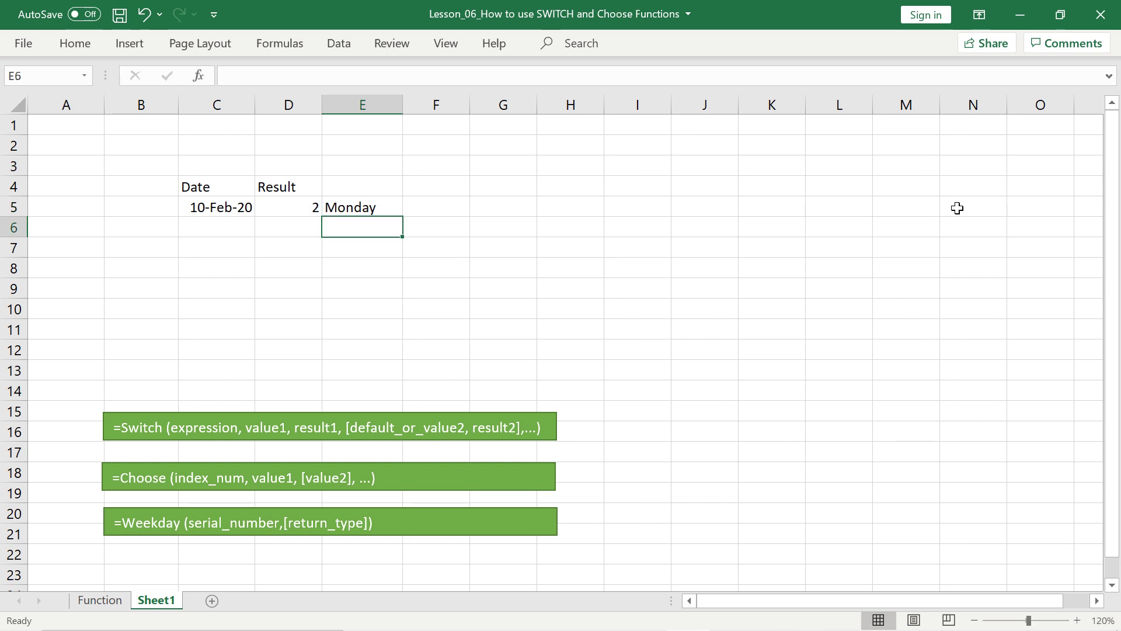
{"action": "key", "text": "Up"}
{"action": "key", "text": "Left"}
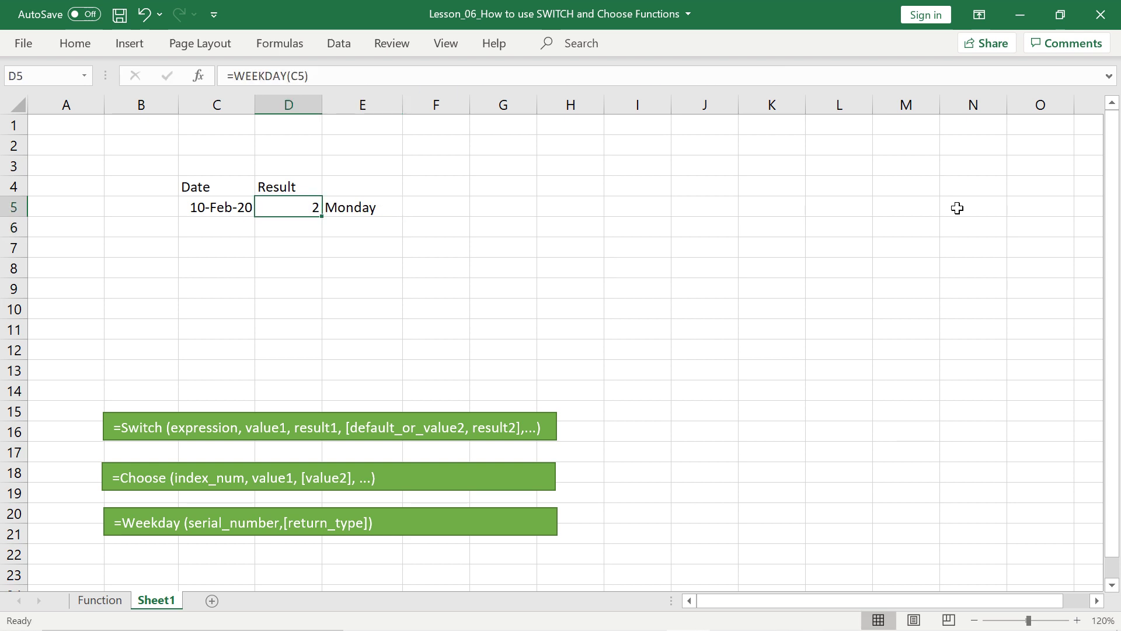
{"action": "key", "text": "Right"}
{"action": "key", "text": "Left"}
{"action": "key", "text": "Left"}
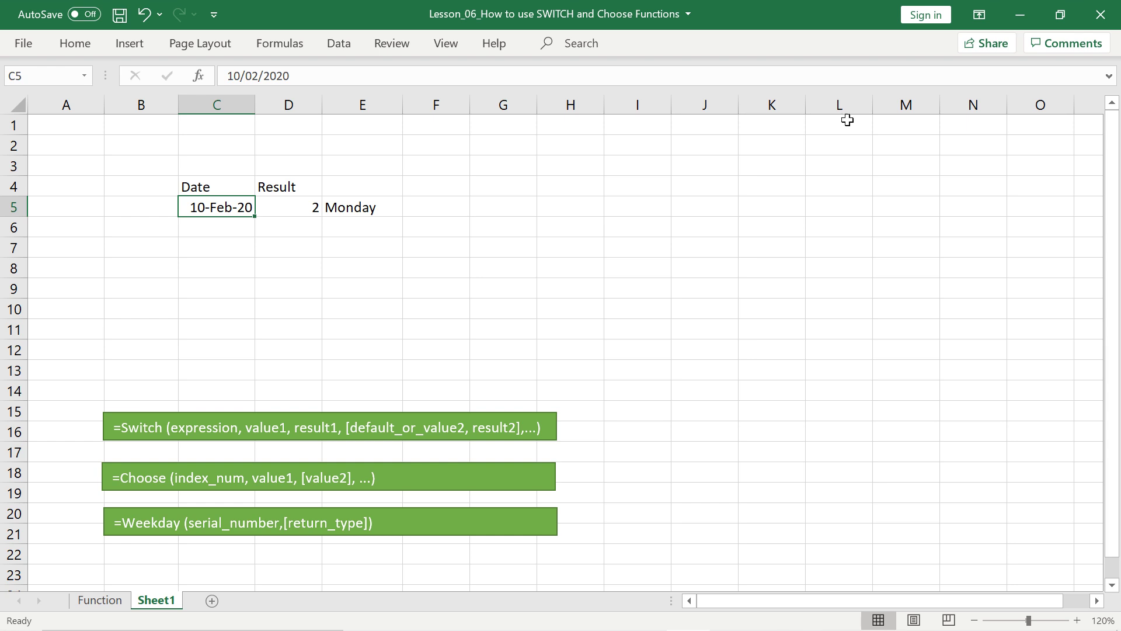
- Change the C5 date to 11/2 so D5 reads 3 and E5 reads Tuesday
{"action": "type", "text": "11"}
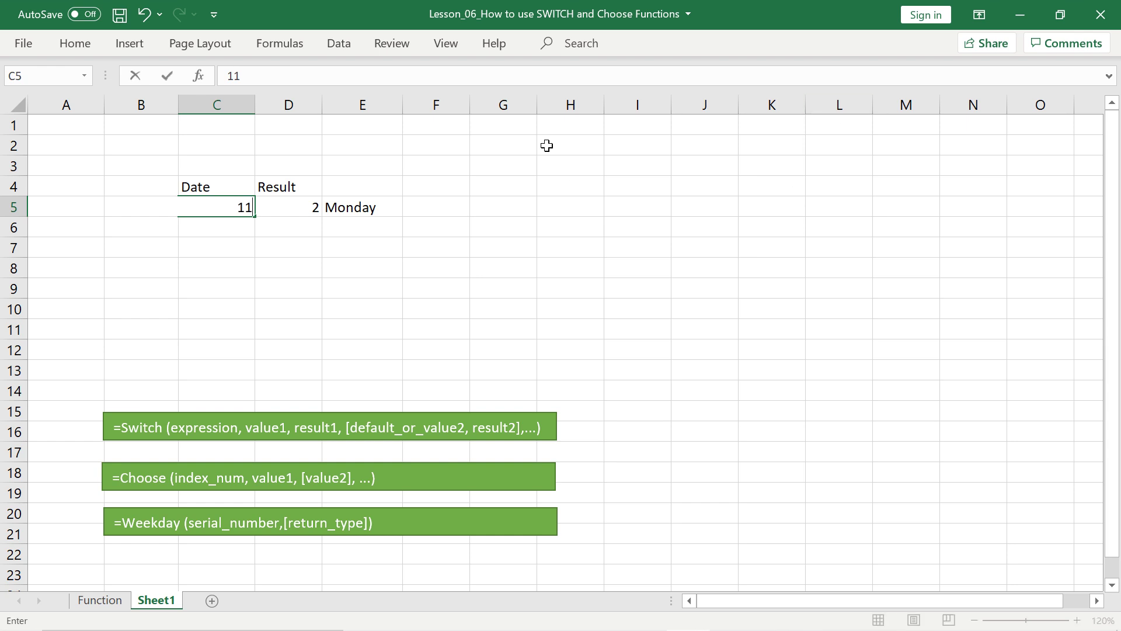
{"action": "type", "text": "/2"}
{"action": "key", "text": "Return"}
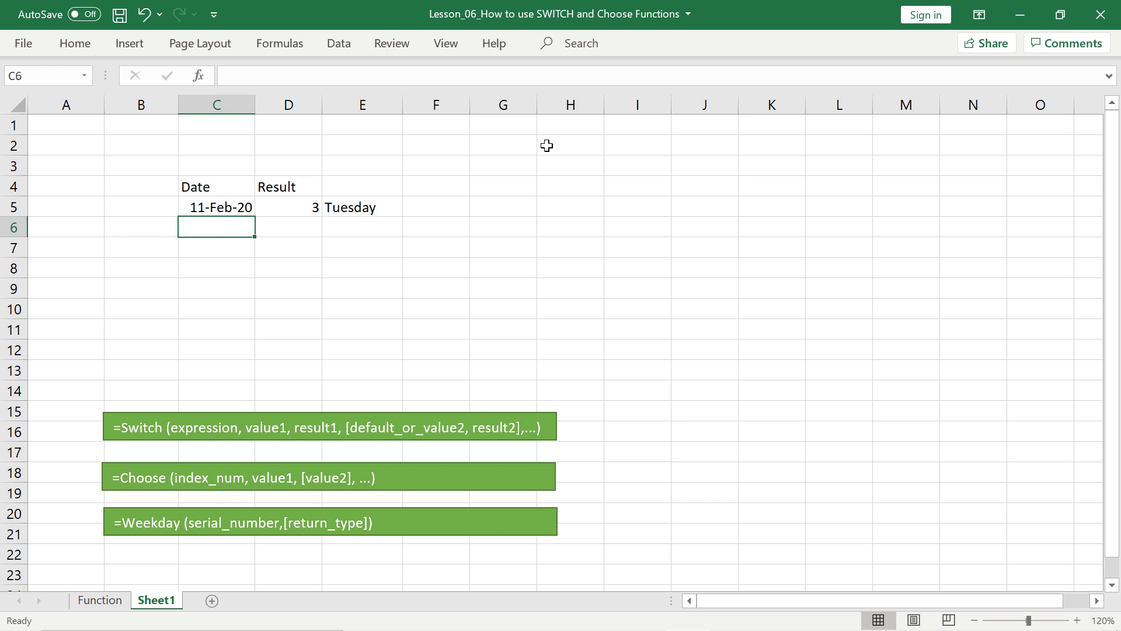
{"action": "key", "text": "Up"}
{"action": "key", "text": "Right"}
{"action": "key", "text": "Right"}
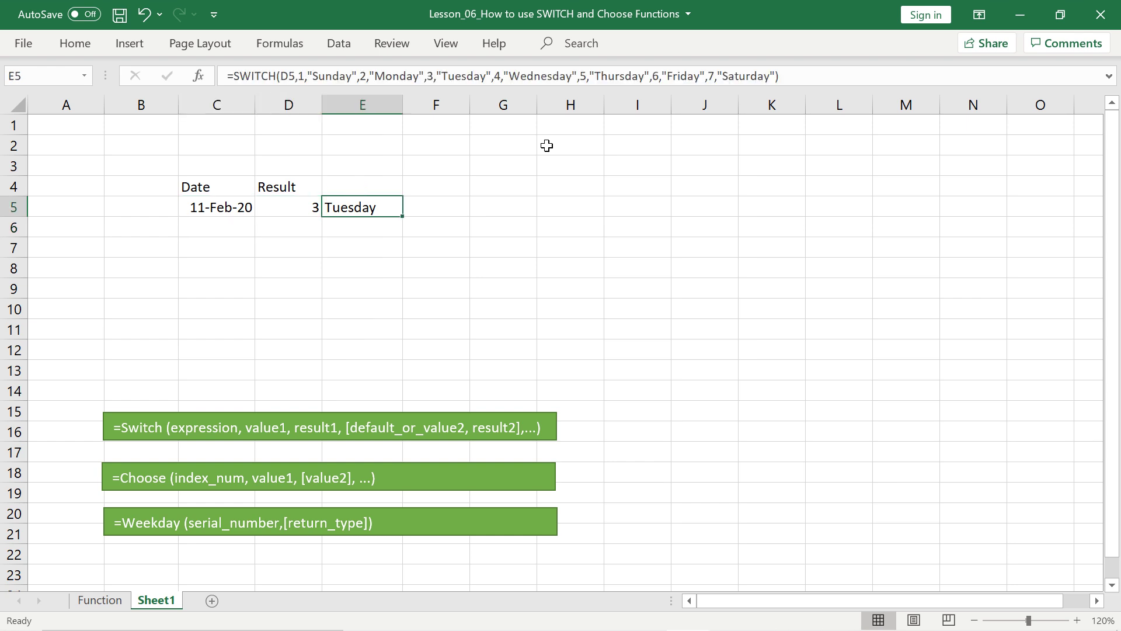
{"action": "key", "text": "Left"}
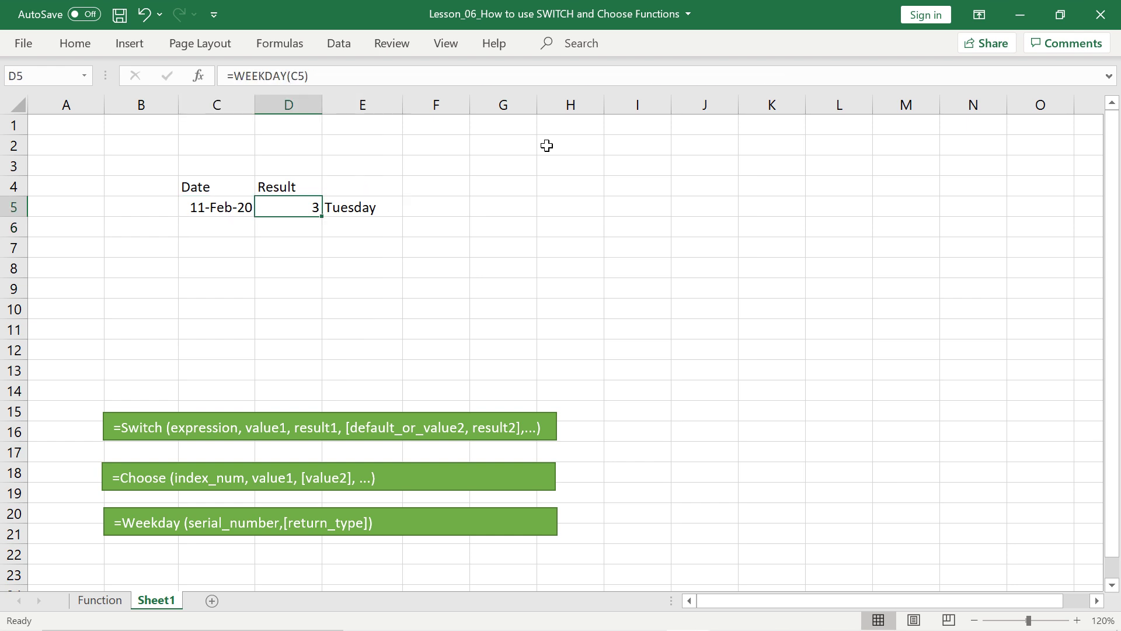
{"action": "key", "text": "Right"}
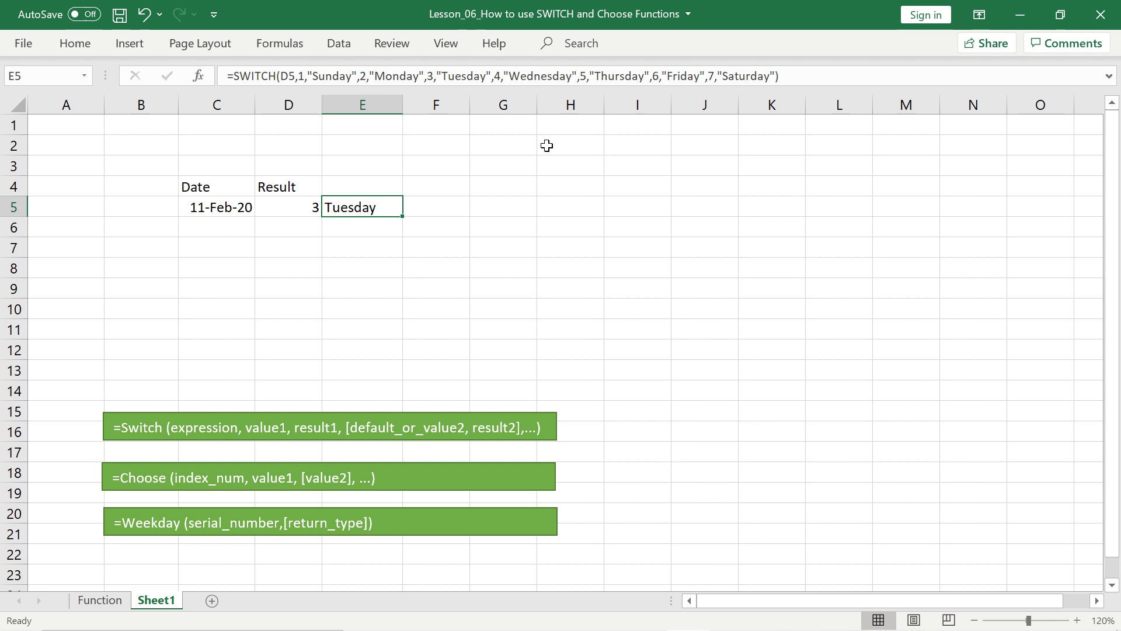
{"action": "key", "text": "Right"}
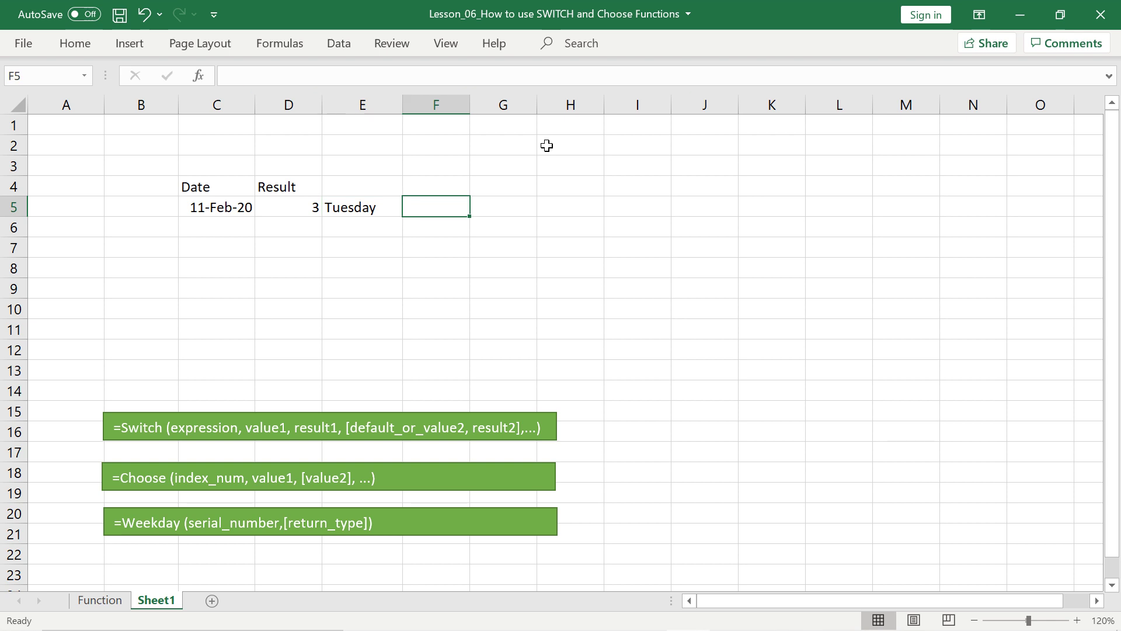
{"action": "type", "text": "="}
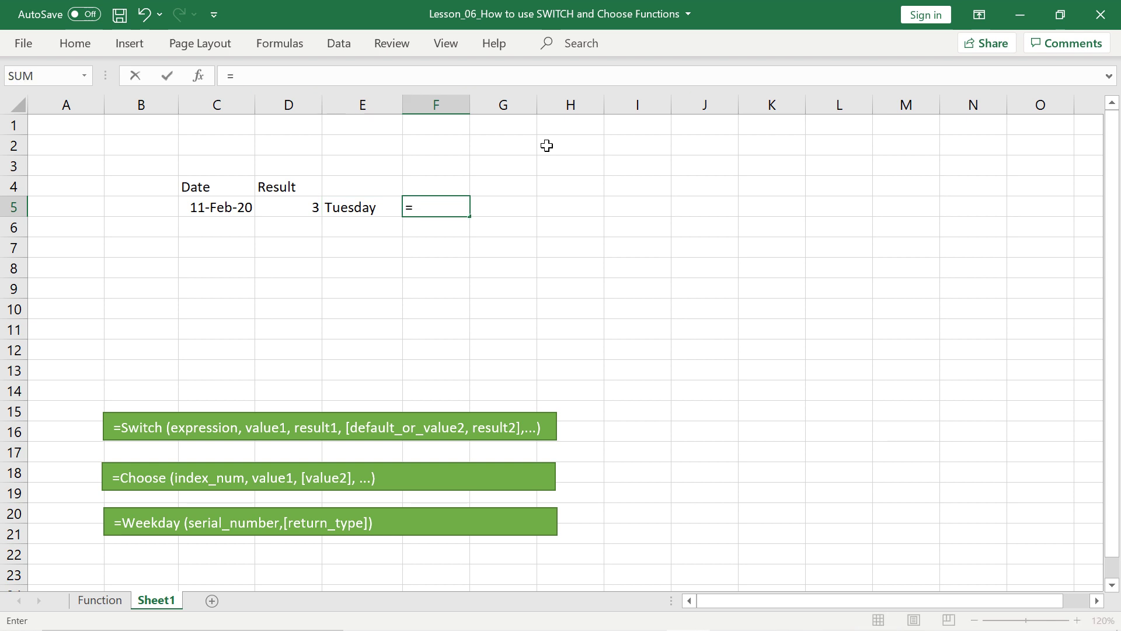
{"action": "type", "text": "choose"}
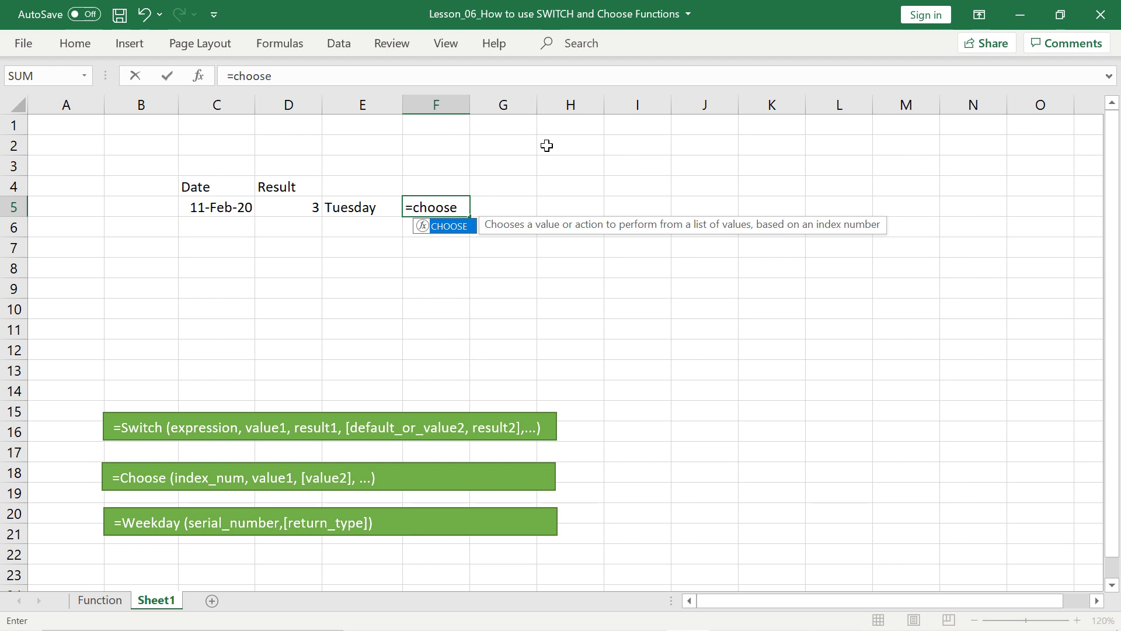
{"action": "type", "text": "("}
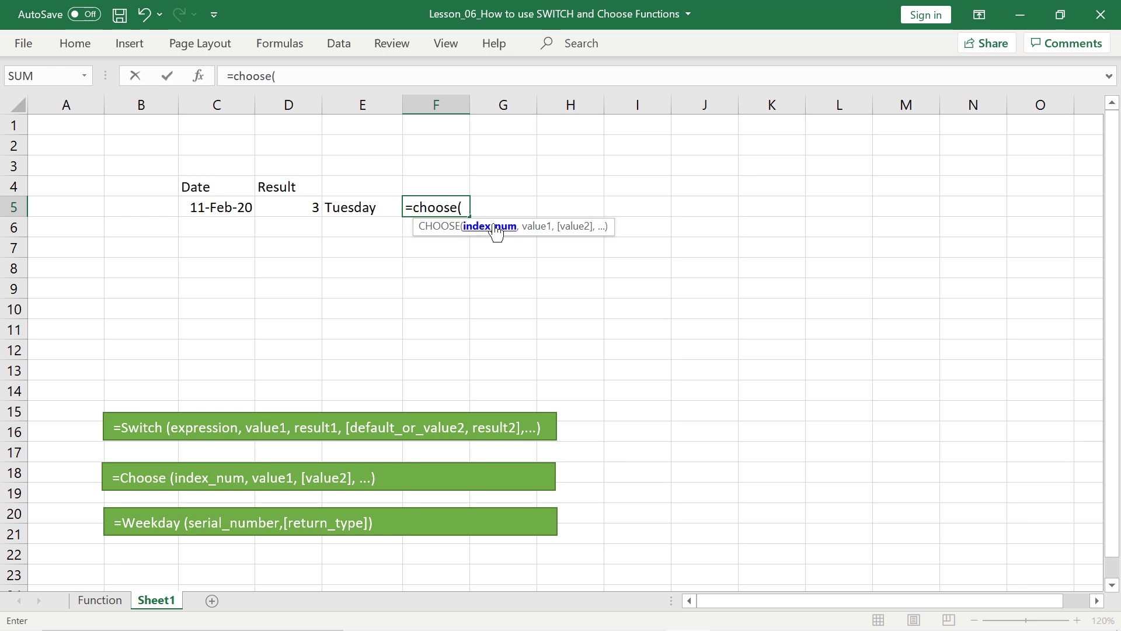
{"action": "left_click", "coordinate": [312, 211]}
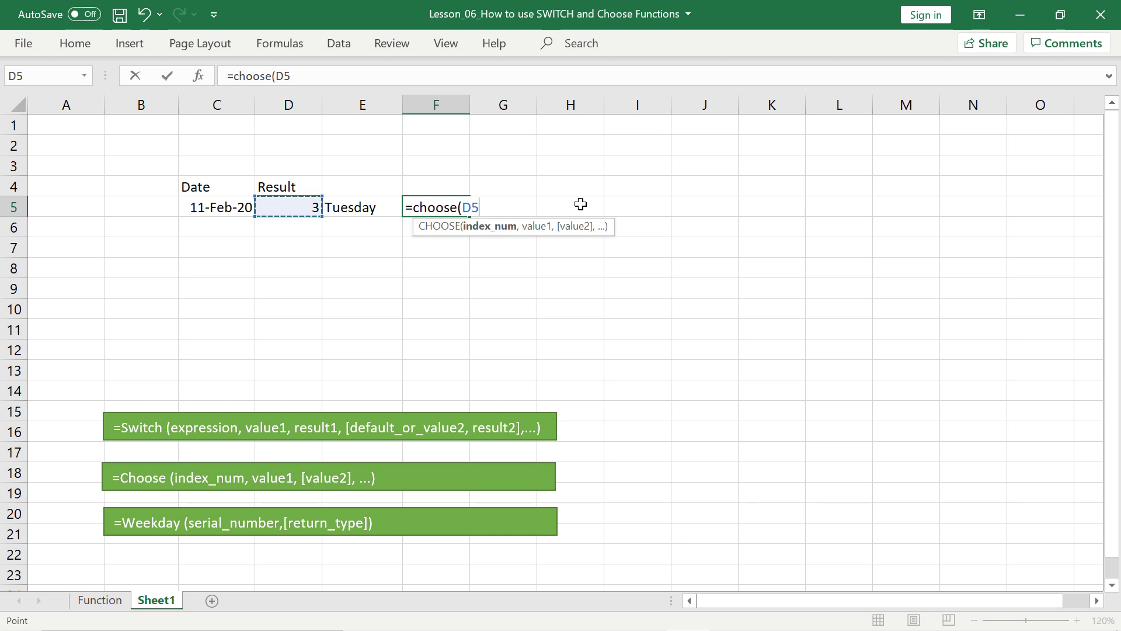
{"action": "key", "text": "Escape"}
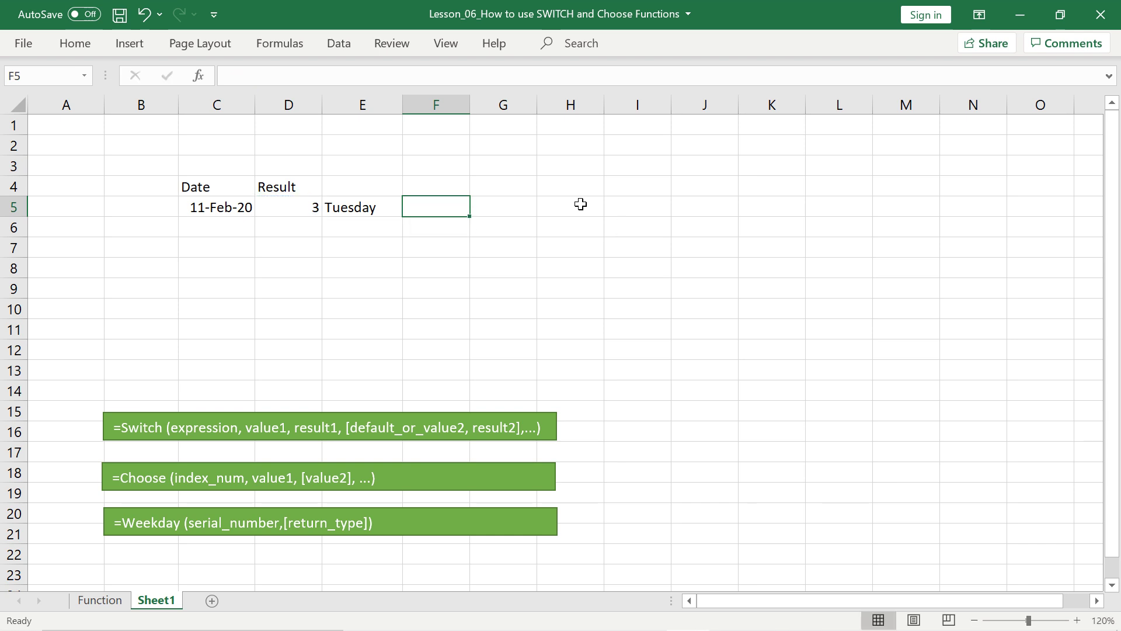
{"action": "key", "text": "Right"}
{"action": "key", "text": "Right"}
{"action": "key", "text": "Right"}
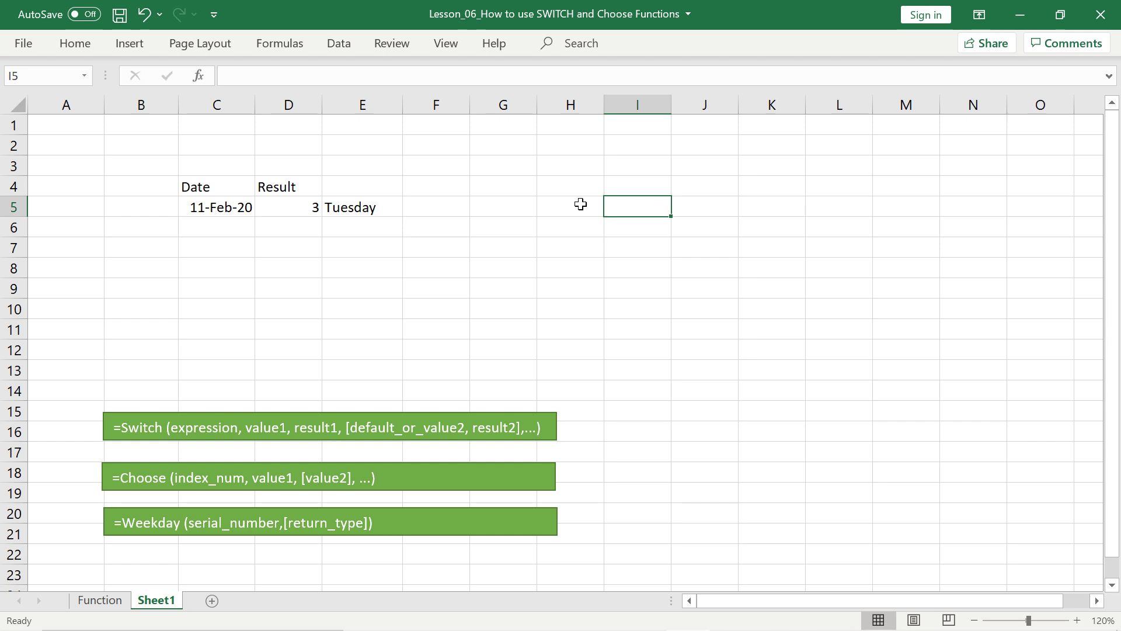
- Enter Sunday in I2 and AutoFill the weekday names down to I8
{"action": "key", "text": "Up"}
{"action": "key", "text": "Up"}
{"action": "key", "text": "Up"}
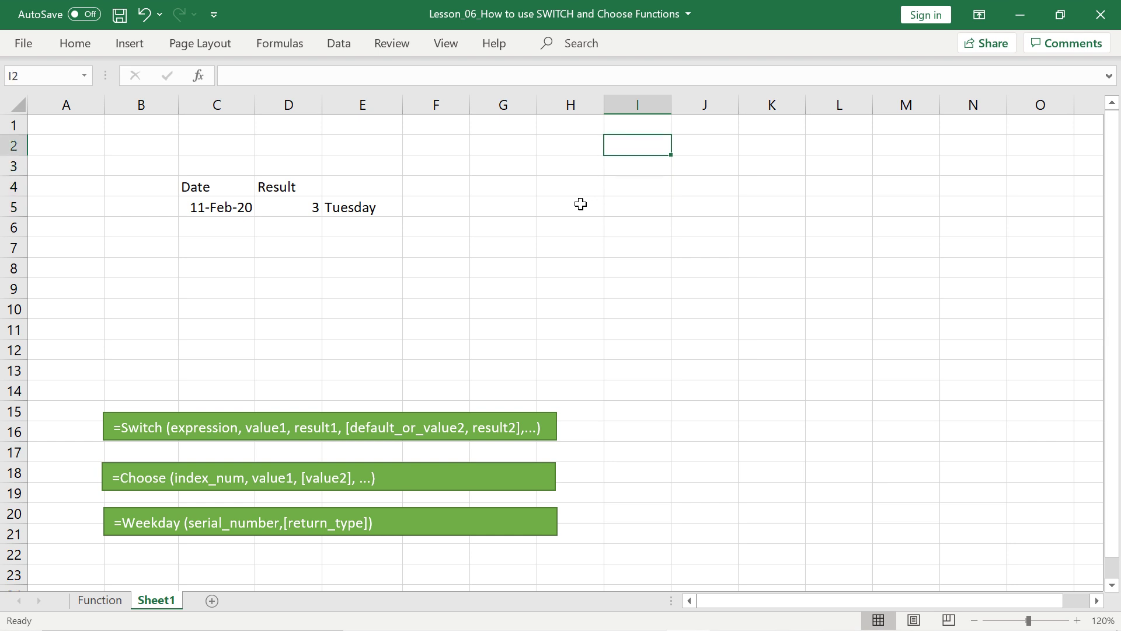
{"action": "type", "text": "Sunday"}
{"action": "key", "text": "Return"}
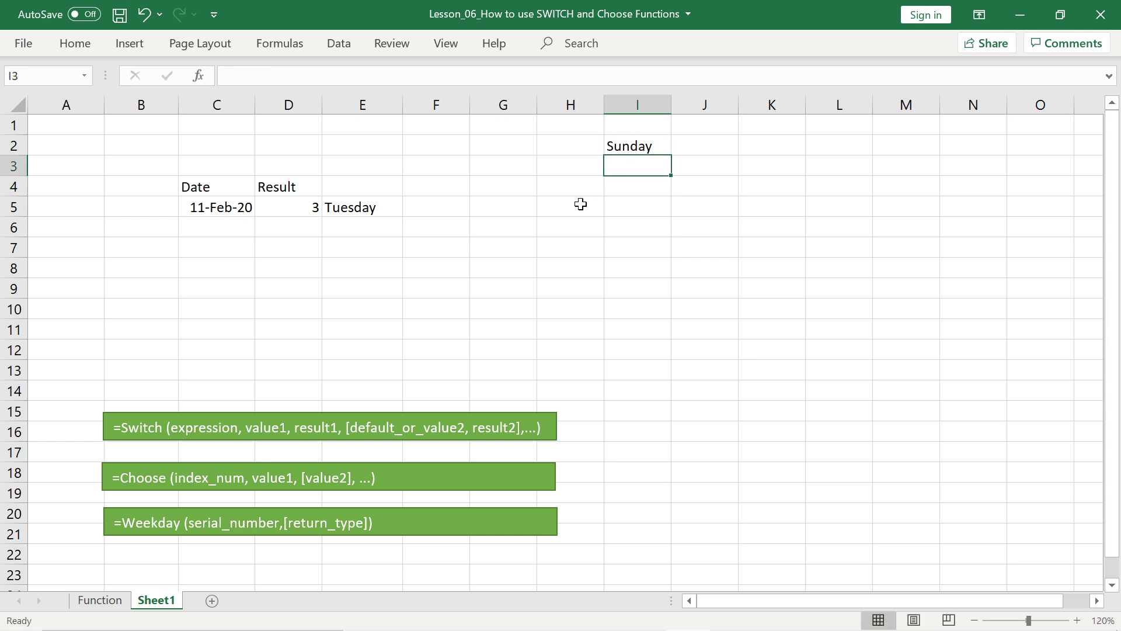
{"action": "left_click", "coordinate": [637, 145]}
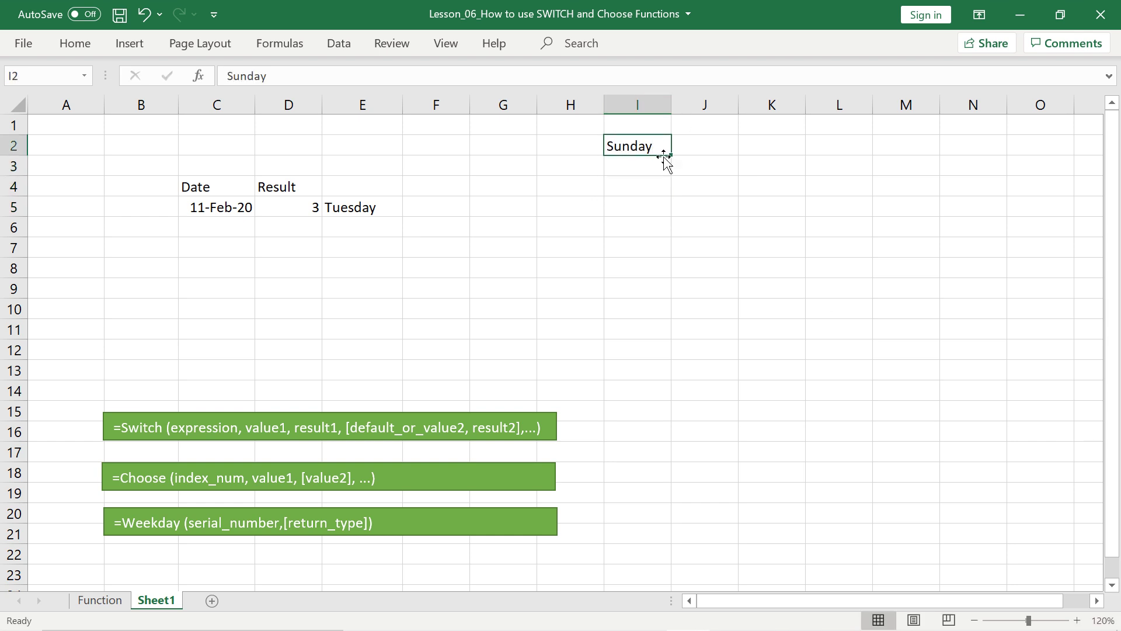
{"action": "left_click_drag", "start_coordinate": [669, 155], "coordinate": [702, 272]}
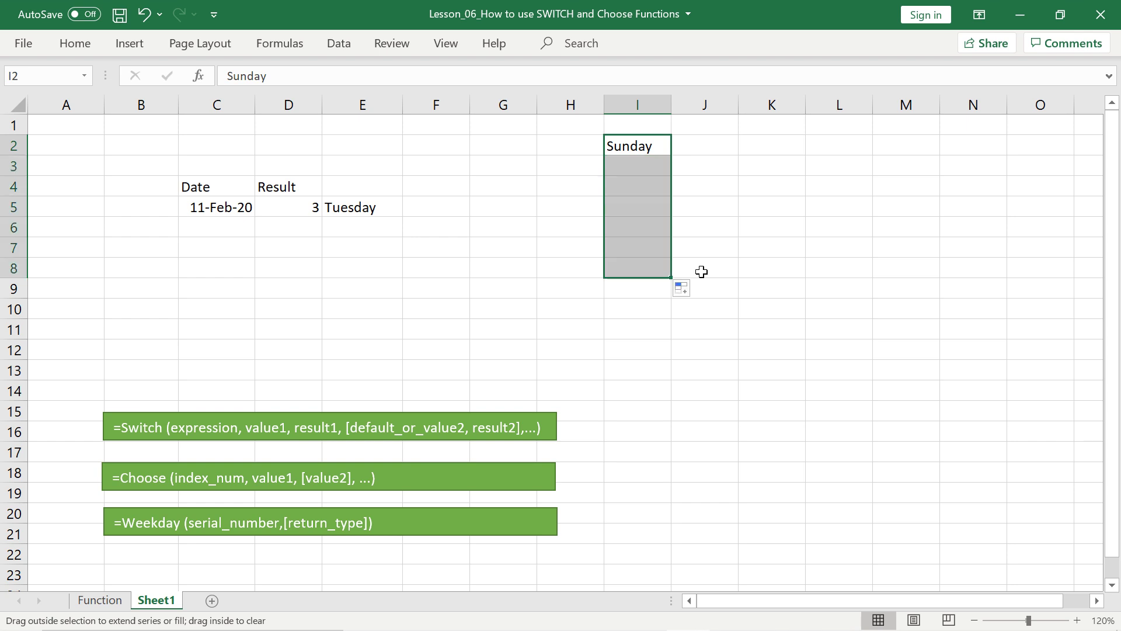
{"action": "left_click", "coordinate": [433, 208]}
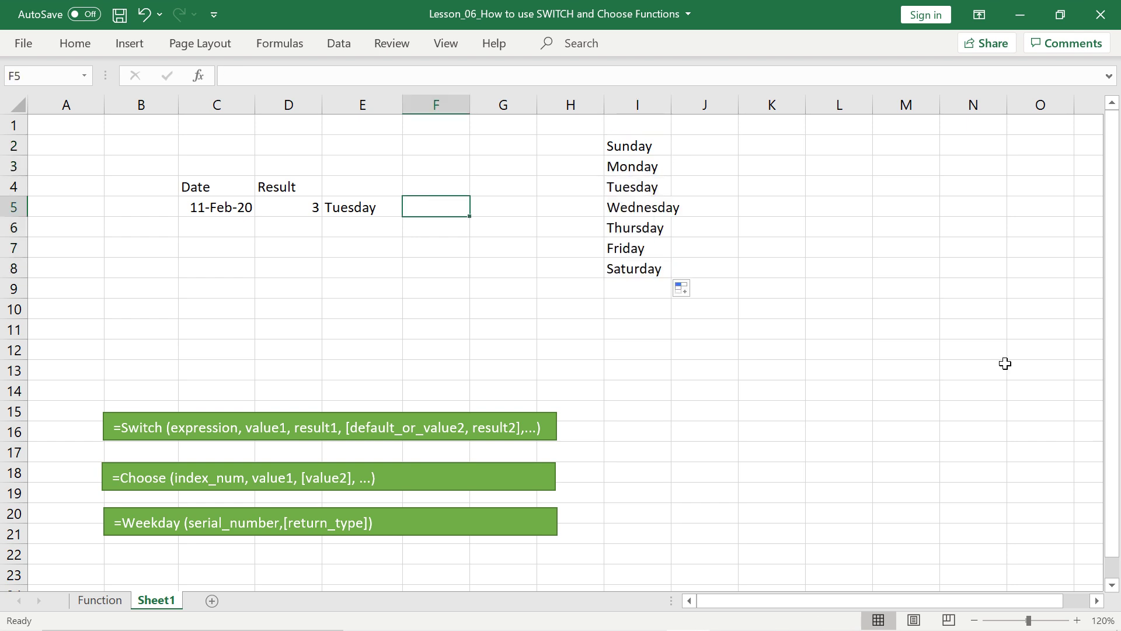
{"action": "type", "text": "=choose"}
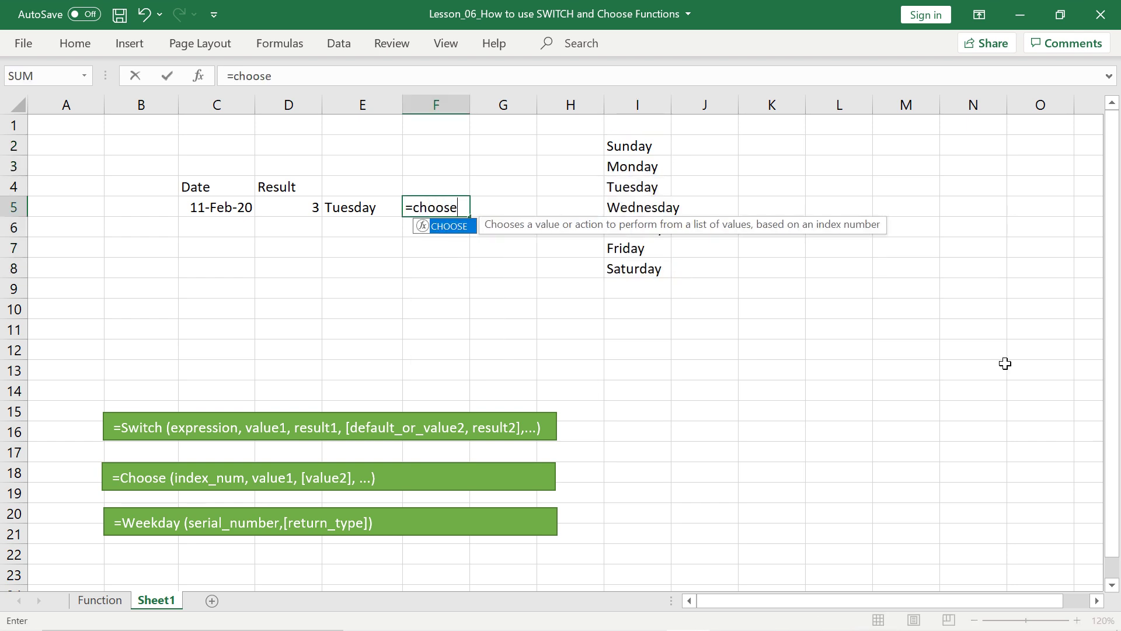
- Build CHOOSE in F5 with D5 as index and I2 through I5 as the first values
{"action": "double_click", "coordinate": [458, 226]}
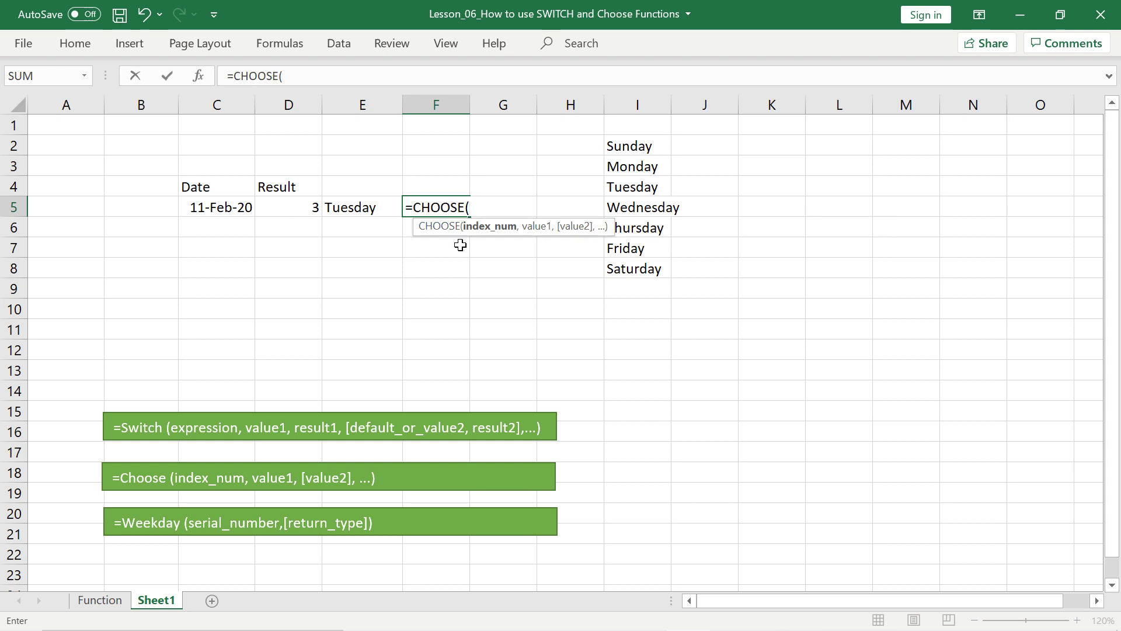
{"action": "left_click", "coordinate": [316, 210]}
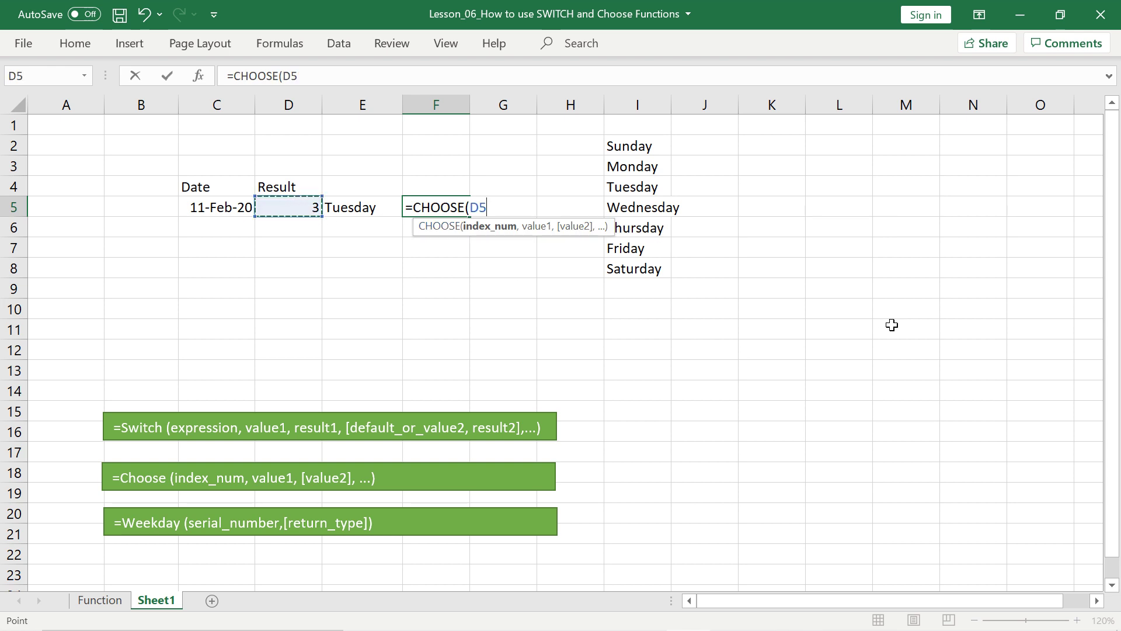
{"action": "type", "text": ","}
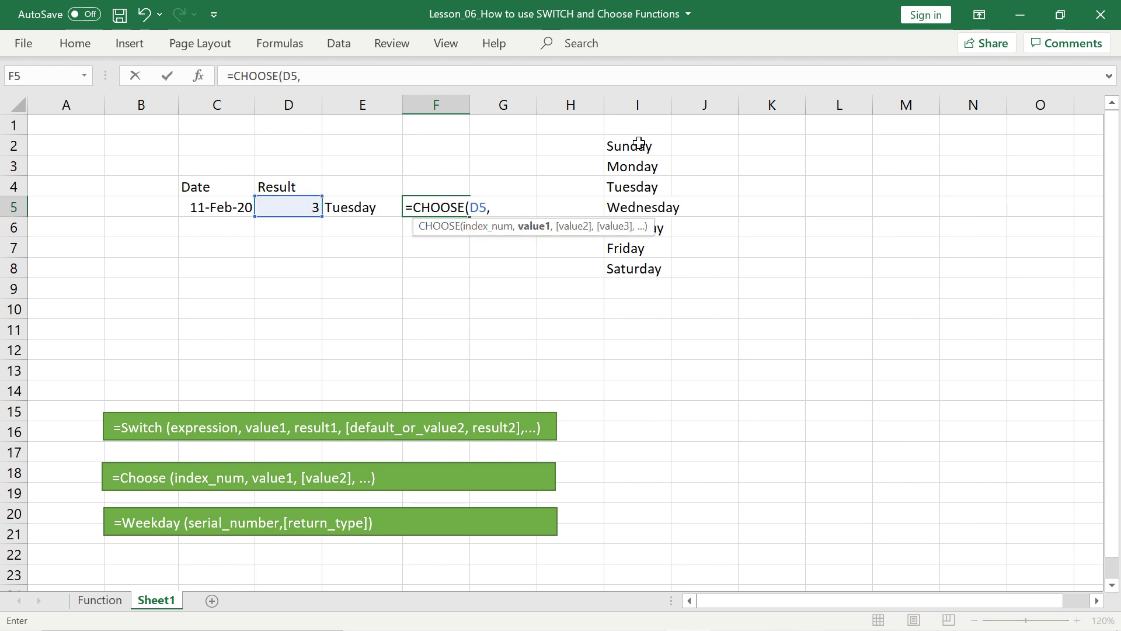
{"action": "left_click", "coordinate": [639, 145]}
{"action": "type", "text": ","}
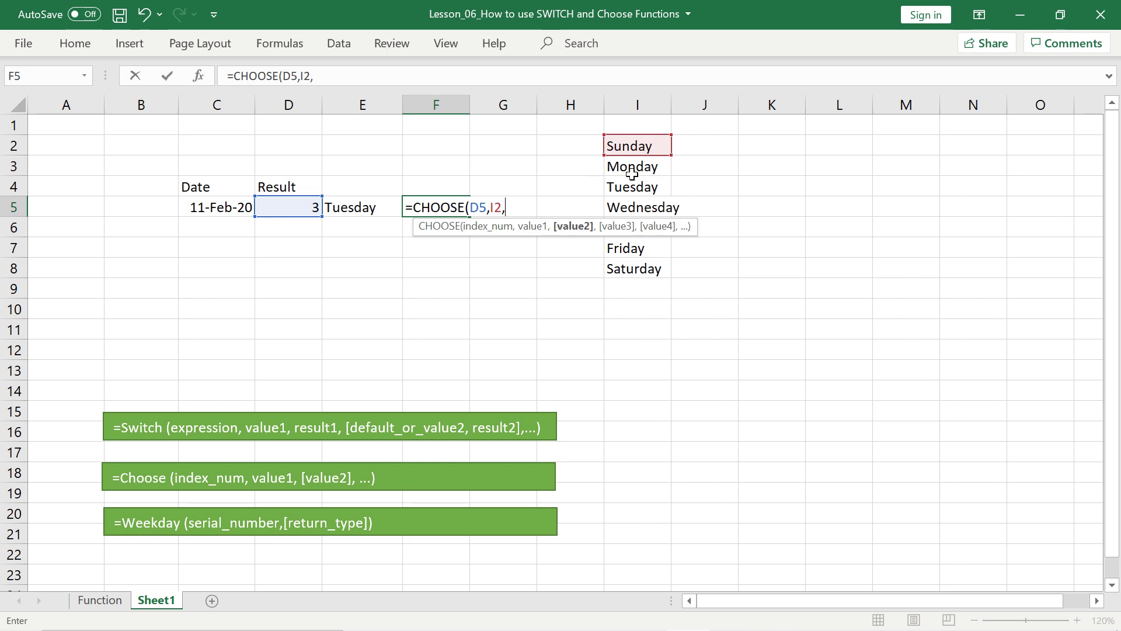
{"action": "left_click", "coordinate": [635, 168]}
{"action": "type", "text": ","}
{"action": "left_click", "coordinate": [643, 186]}
{"action": "type", "text": ","}
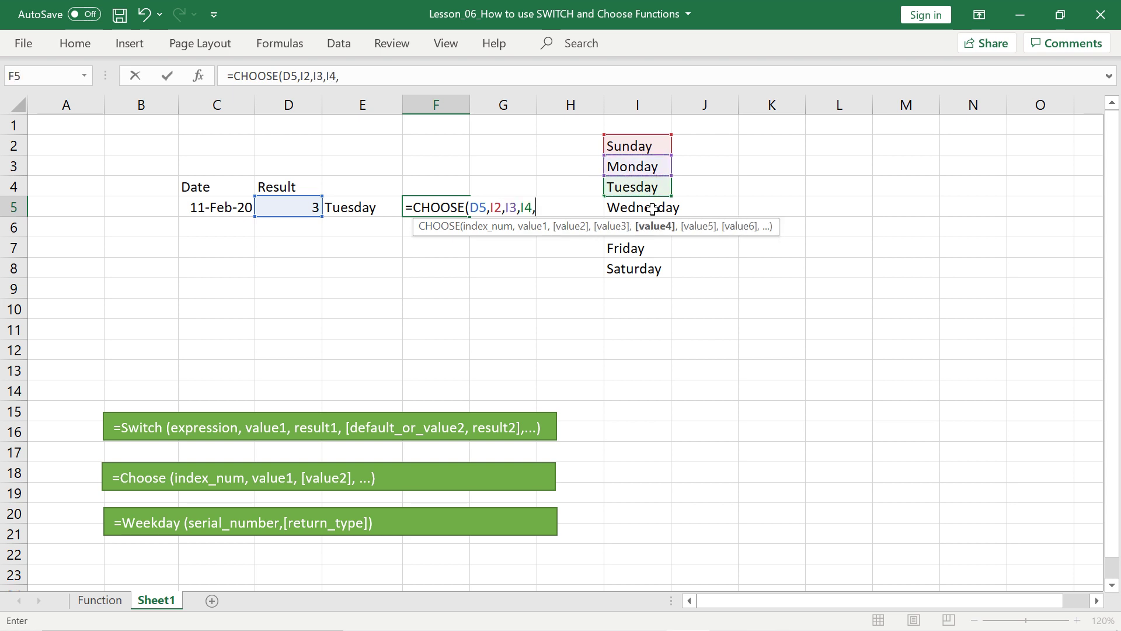
{"action": "left_click", "coordinate": [648, 208]}
{"action": "type", "text": ","}
- Add I6, I7 and I8 as the last CHOOSE values and commit, so F5 shows Tuesday
{"action": "left_click", "coordinate": [635, 236]}
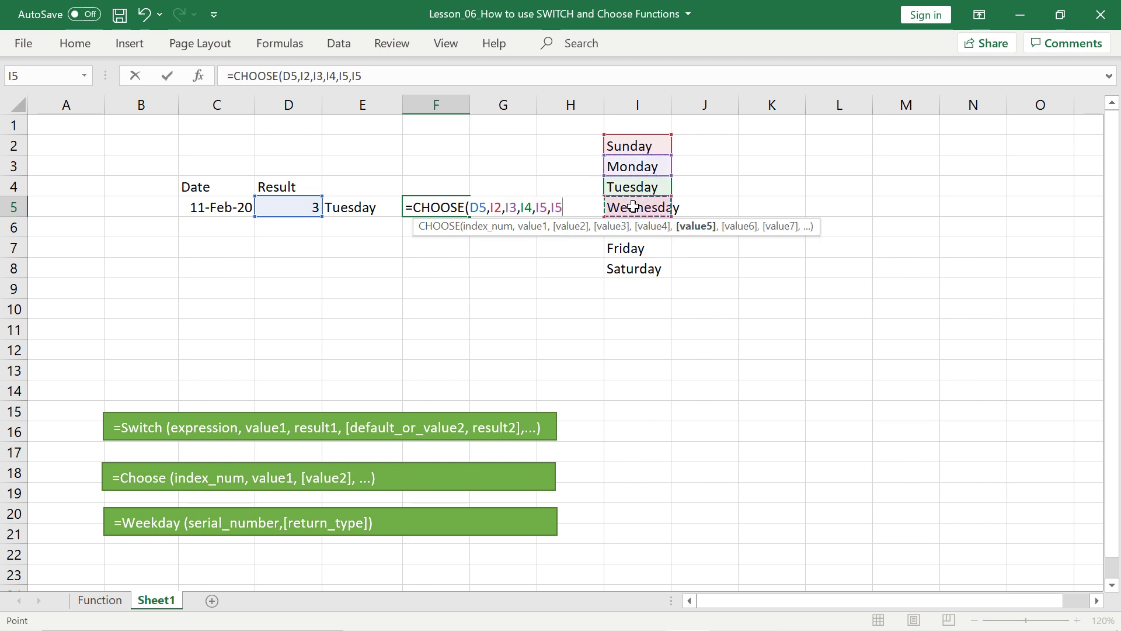
{"action": "type", "text": ","}
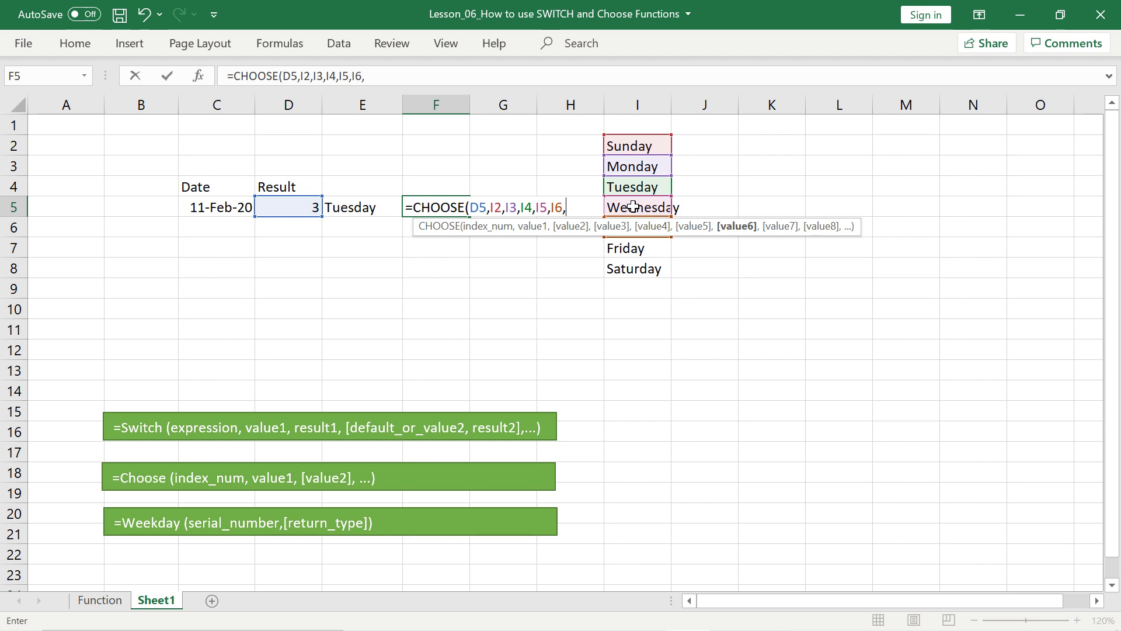
{"action": "left_click", "coordinate": [655, 245]}
{"action": "type", "text": ","}
{"action": "left_click", "coordinate": [632, 269]}
{"action": "type", "text": ","}
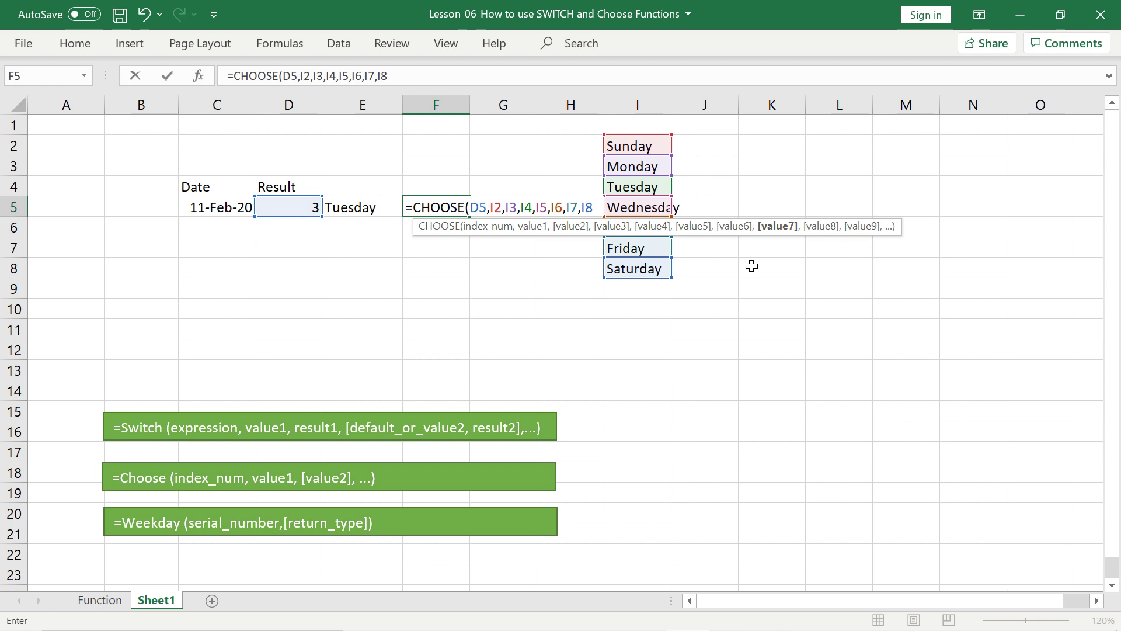
{"action": "key", "text": "BackSpace"}
{"action": "type", "text": ")"}
{"action": "key", "text": "Return"}
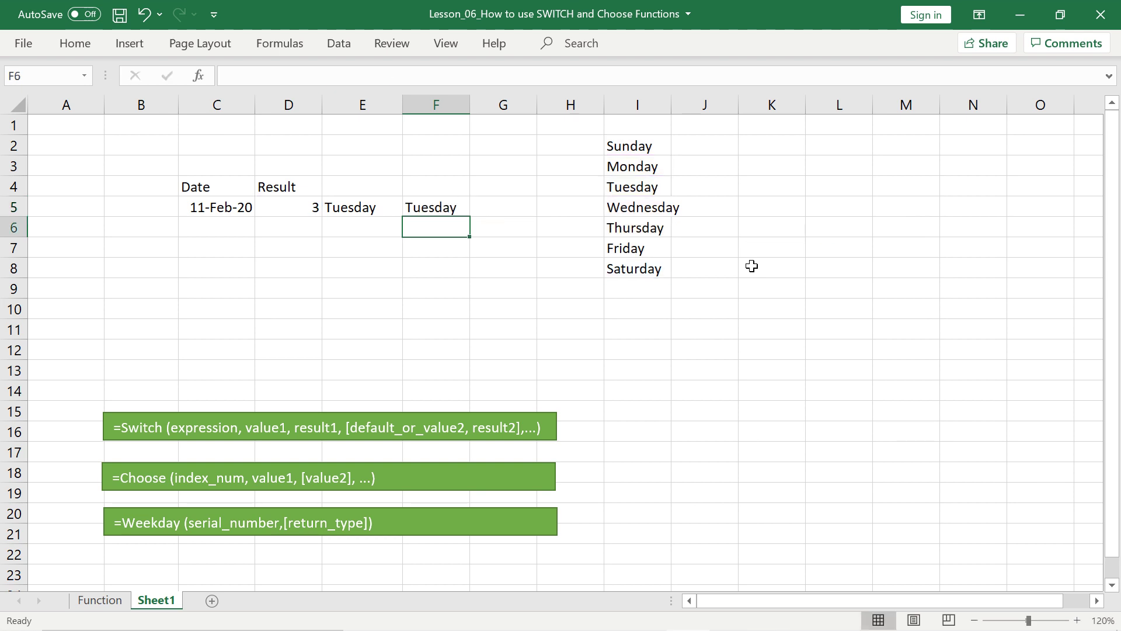
{"action": "left_click", "coordinate": [446, 205]}
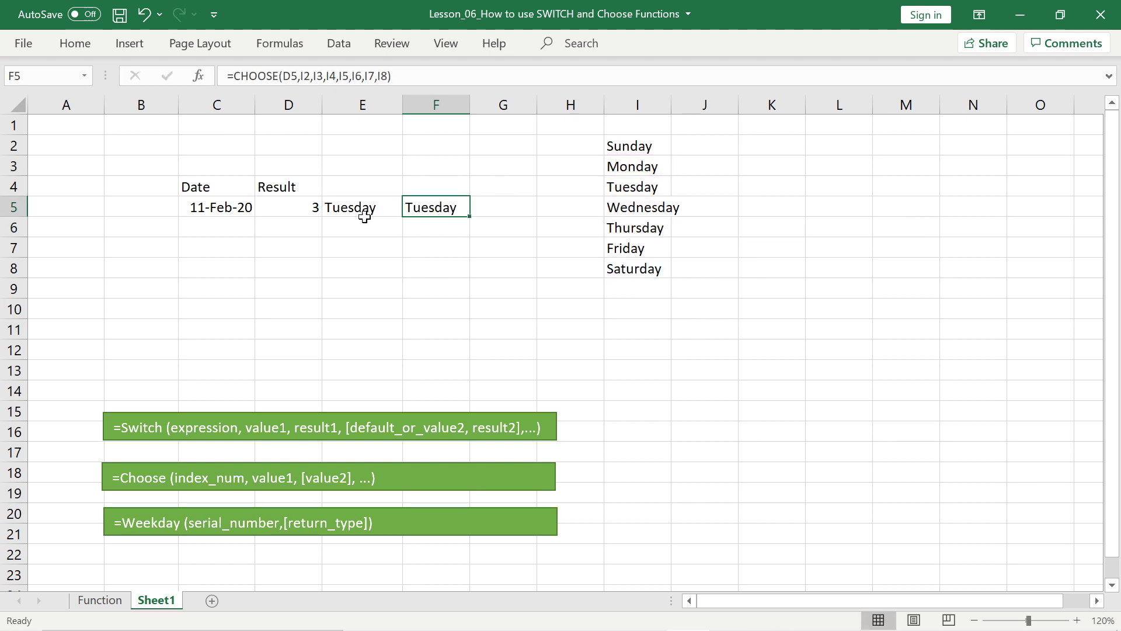
{"action": "left_click", "coordinate": [293, 207]}
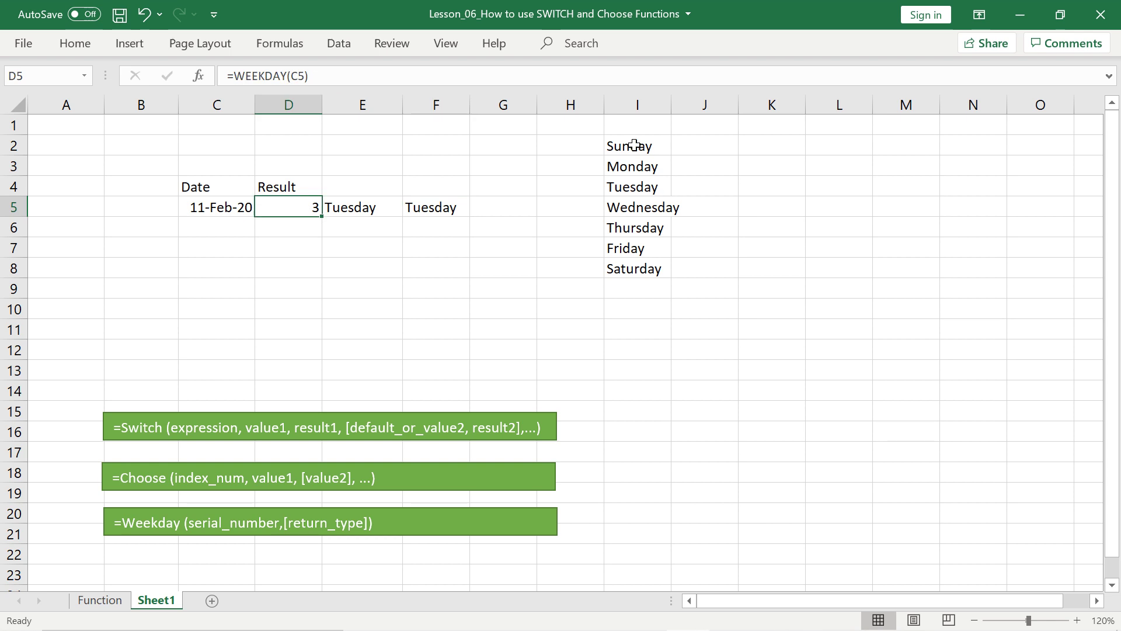
{"action": "left_click_drag", "start_coordinate": [635, 145], "coordinate": [635, 188]}
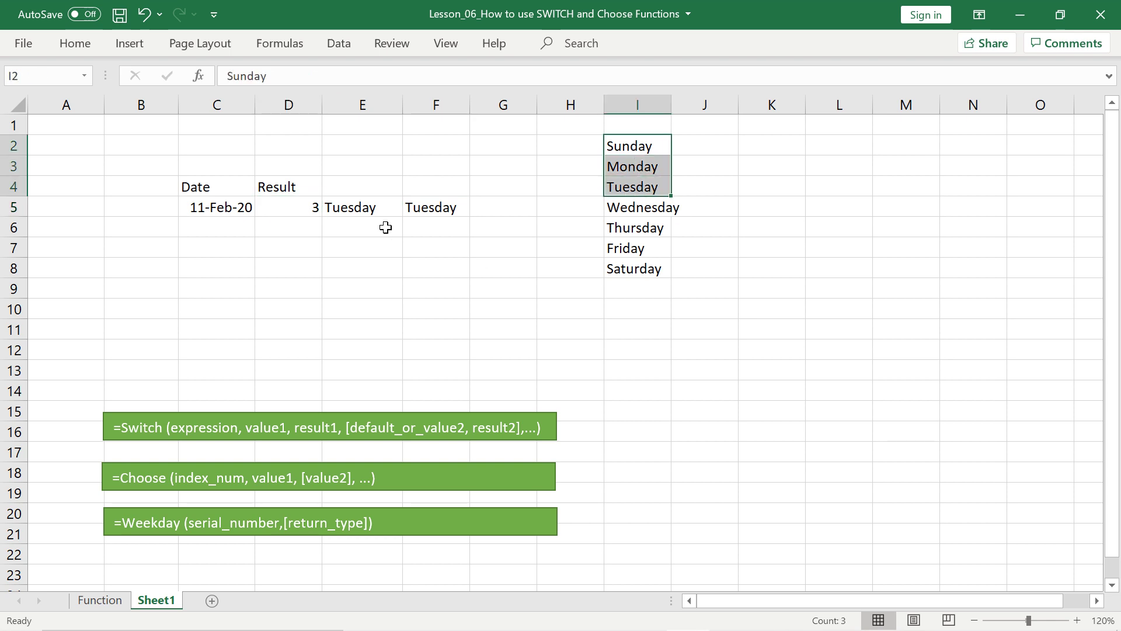
{"action": "left_click", "coordinate": [371, 211]}
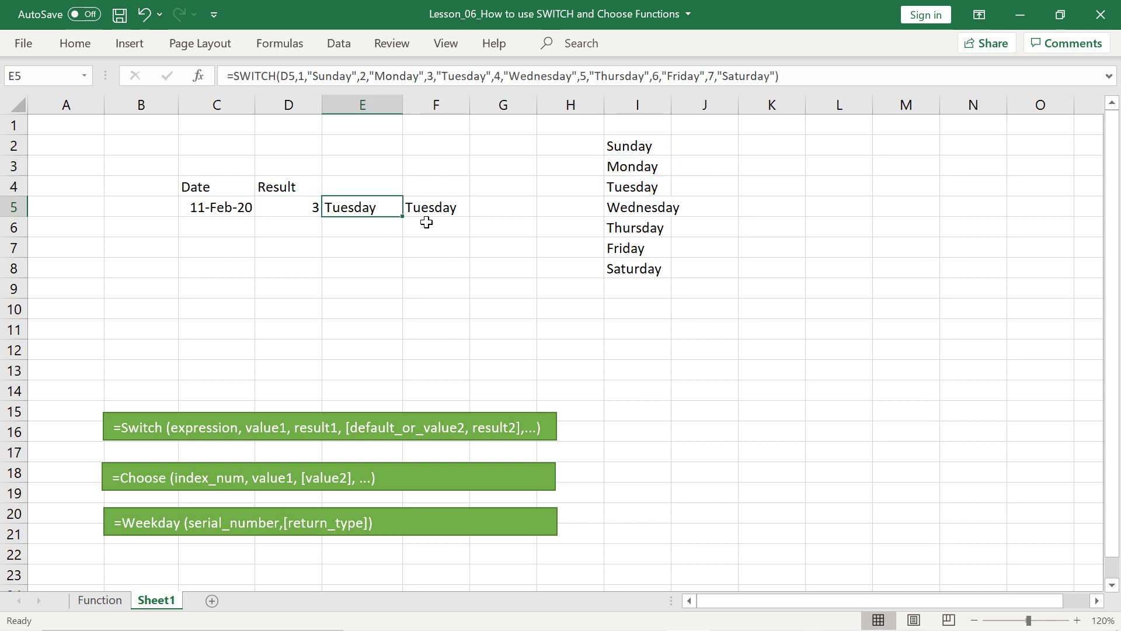
{"action": "left_click", "coordinate": [435, 211]}
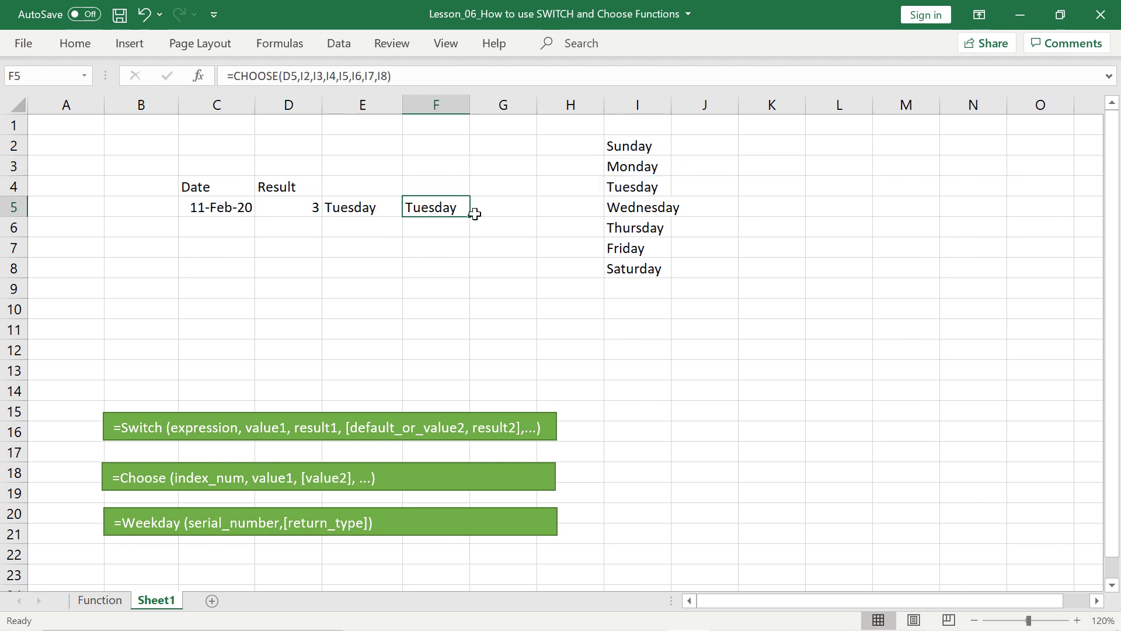
{"action": "left_click", "coordinate": [296, 214]}
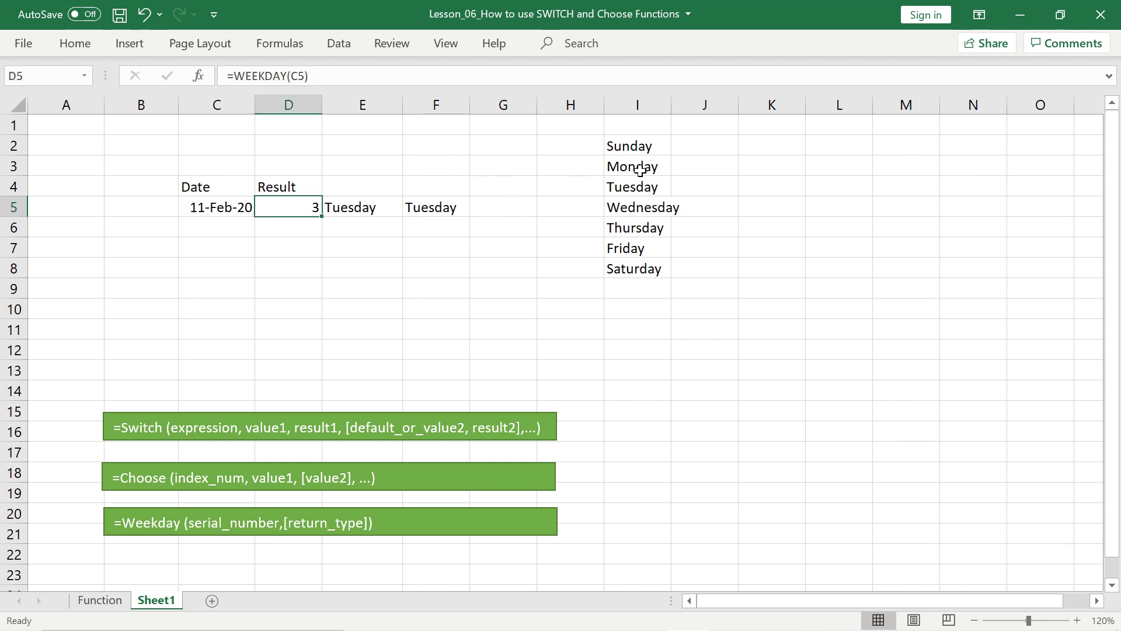
{"action": "left_click", "coordinate": [421, 207]}
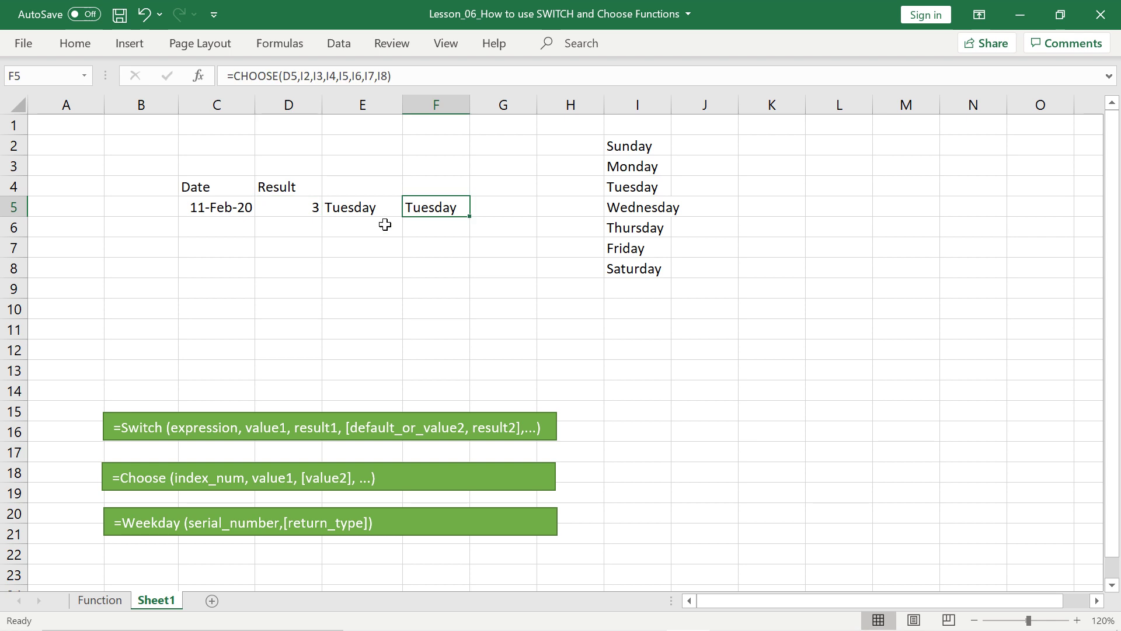
{"action": "left_click", "coordinate": [349, 210]}
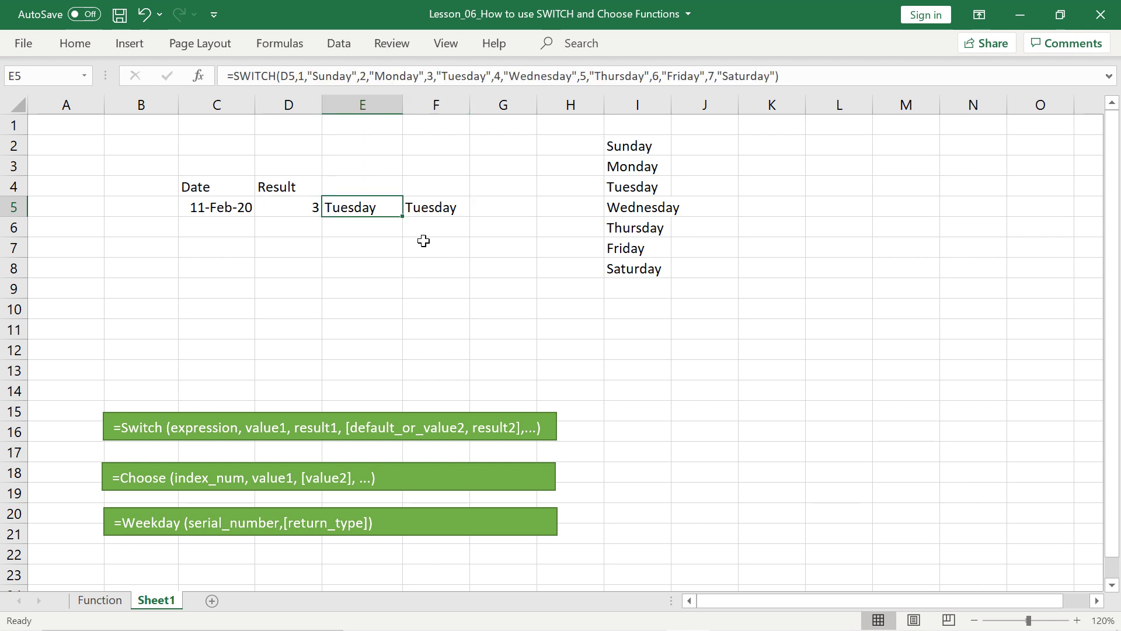